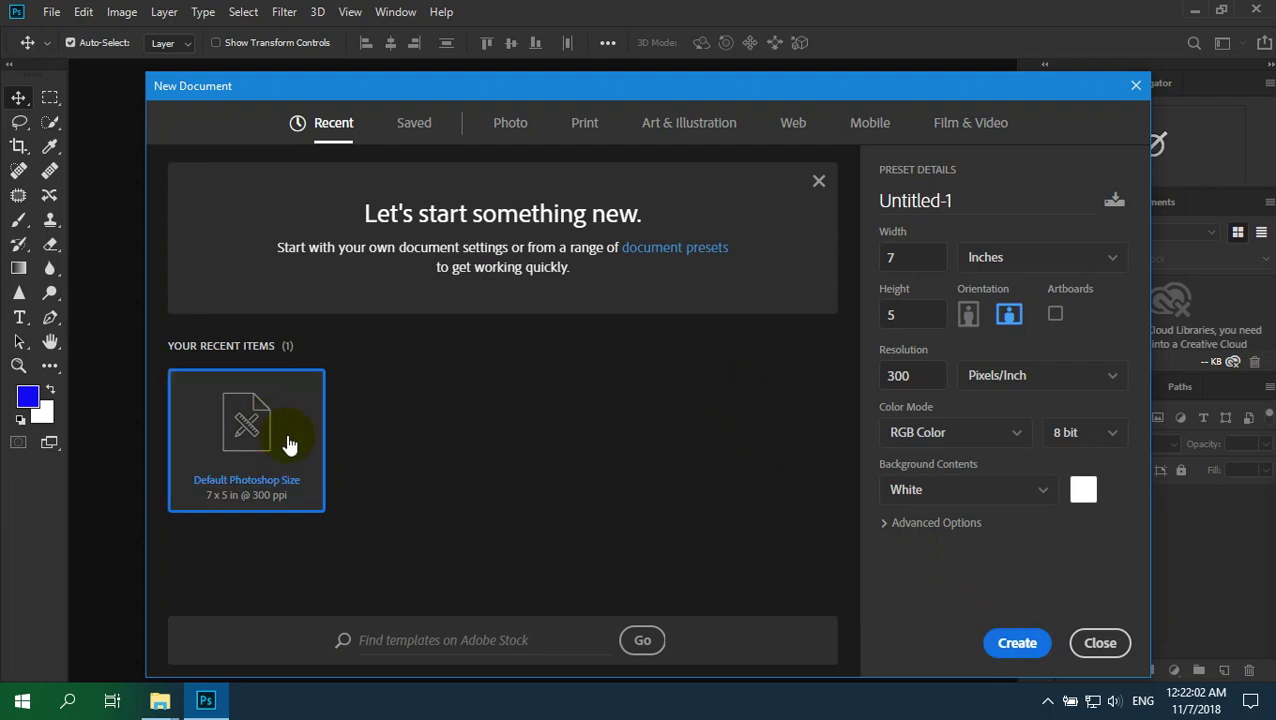
Create a 7 x 5 inch, 300 ppi RGB document with a white background and place Forest.jpg in it as an embedded image.
{"action": "left_click", "coordinate": [1017, 642]}
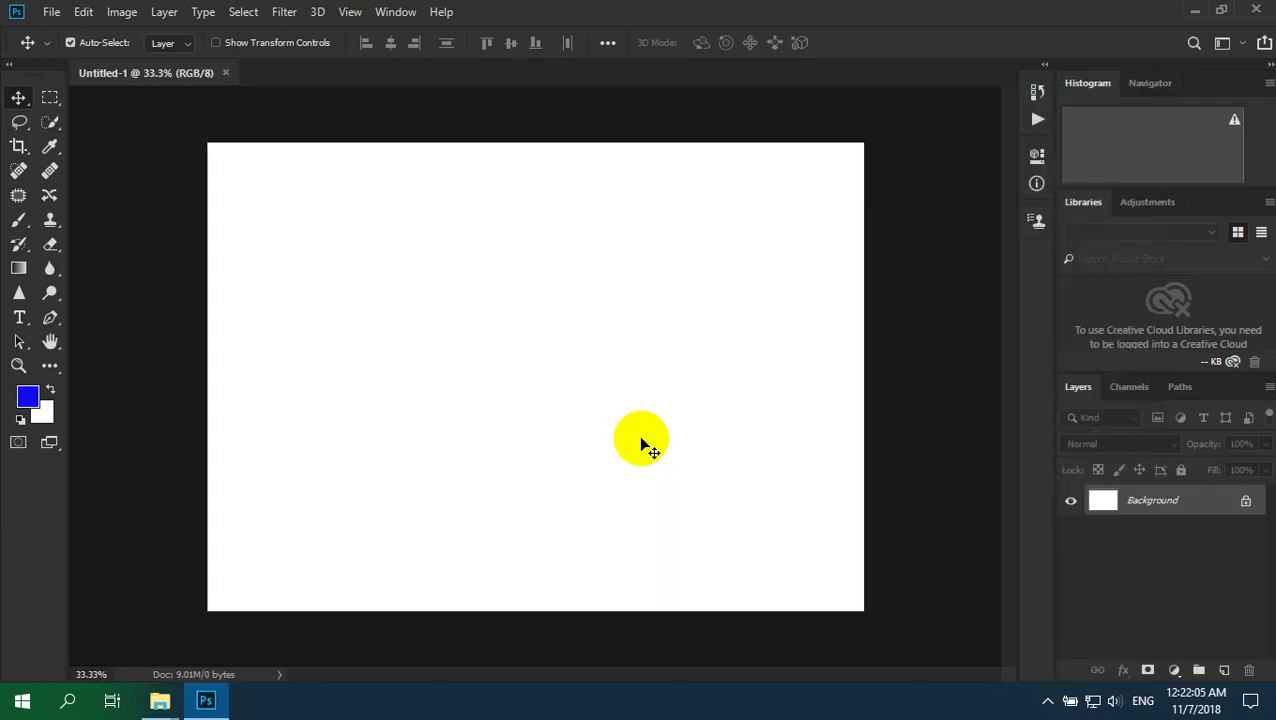
{"action": "left_click", "coordinate": [50, 12]}
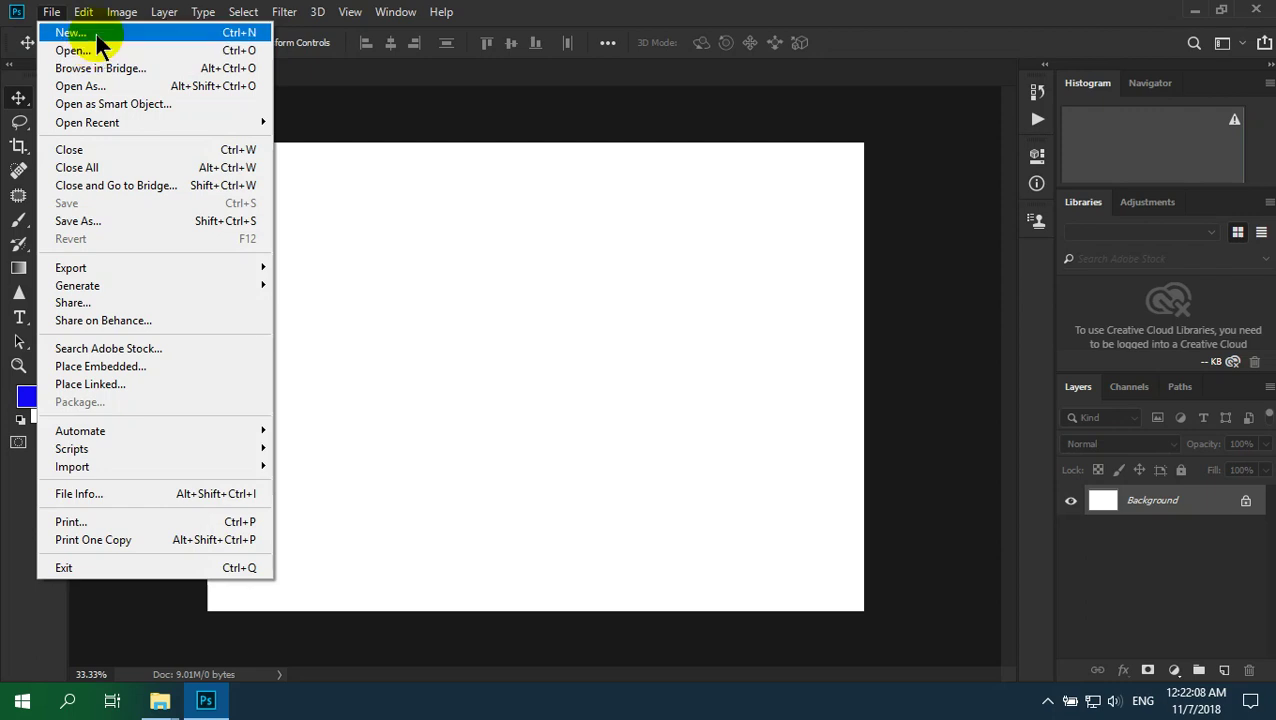
{"action": "left_click", "coordinate": [204, 367]}
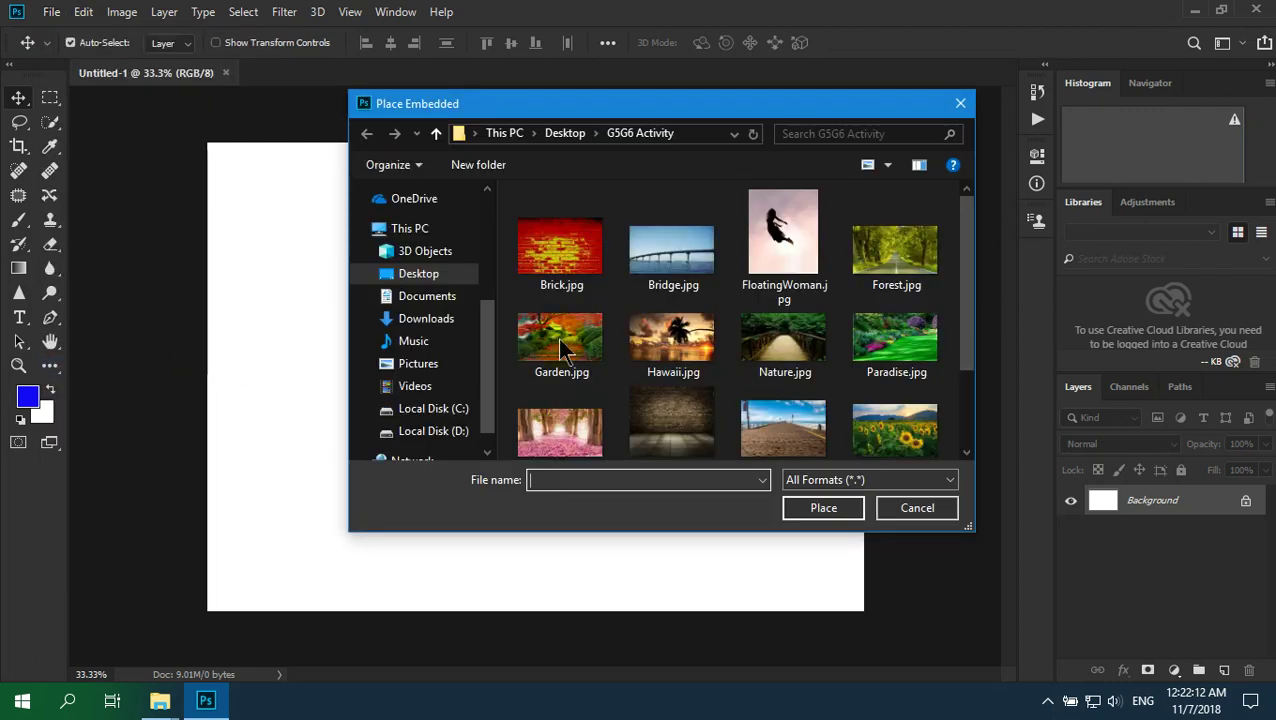
{"action": "left_click", "coordinate": [882, 285]}
{"action": "left_click", "coordinate": [826, 510]}
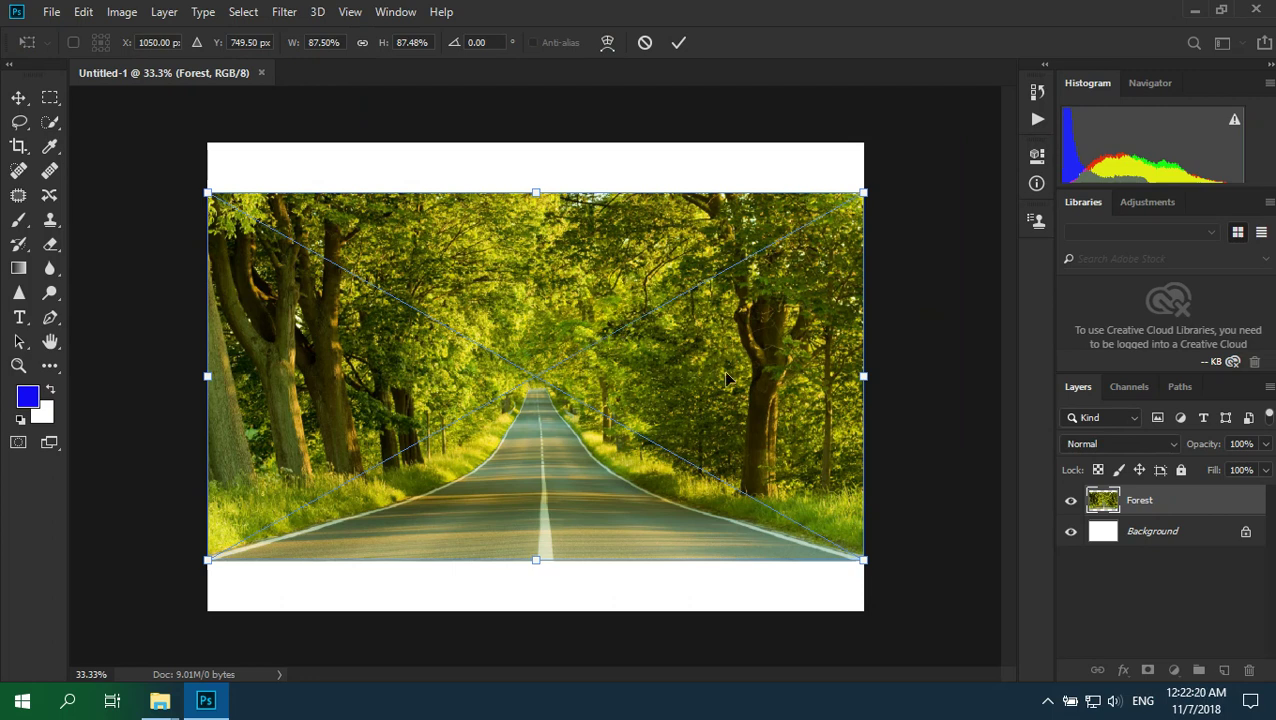
Stretch the placed forest image vertically to 5 inches so it fills the canvas, and commit the transform.
{"action": "left_click_drag", "start_coordinate": [536, 192], "coordinate": [535, 143]}
{"action": "left_click_drag", "start_coordinate": [536, 561], "coordinate": [536, 610]}
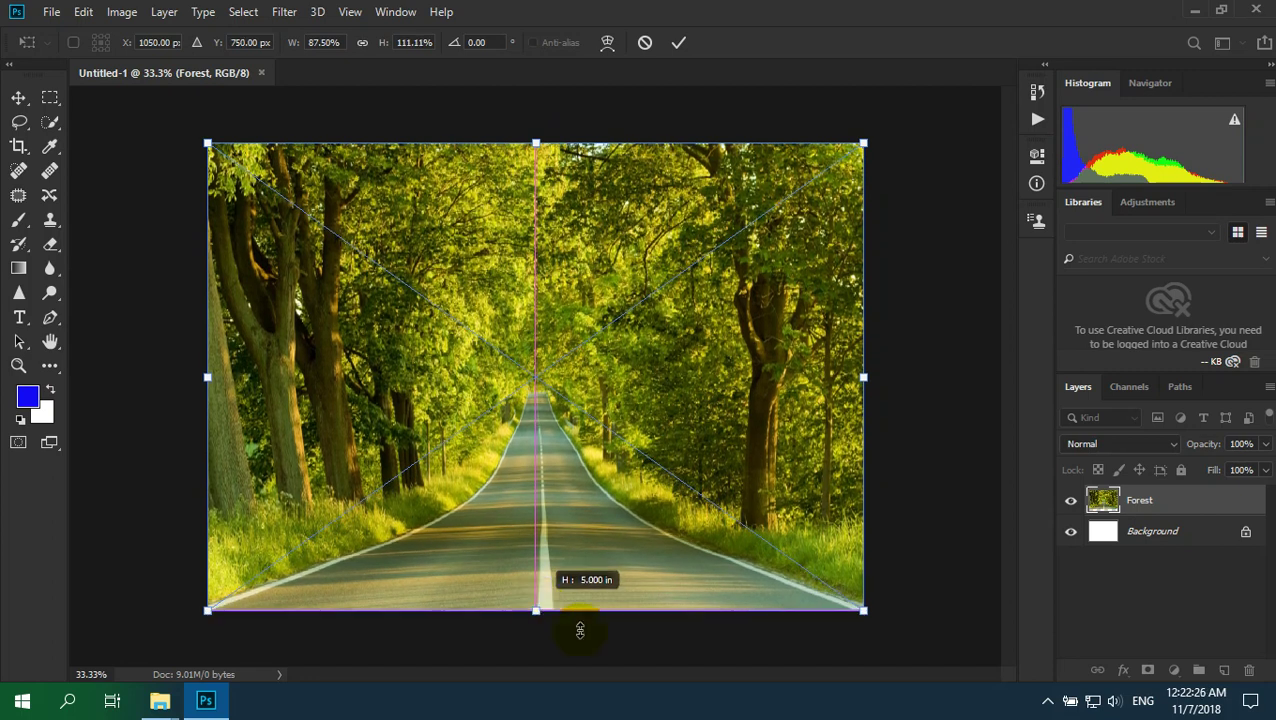
{"action": "left_click", "coordinate": [1048, 701]}
{"action": "left_click", "coordinate": [1050, 699]}
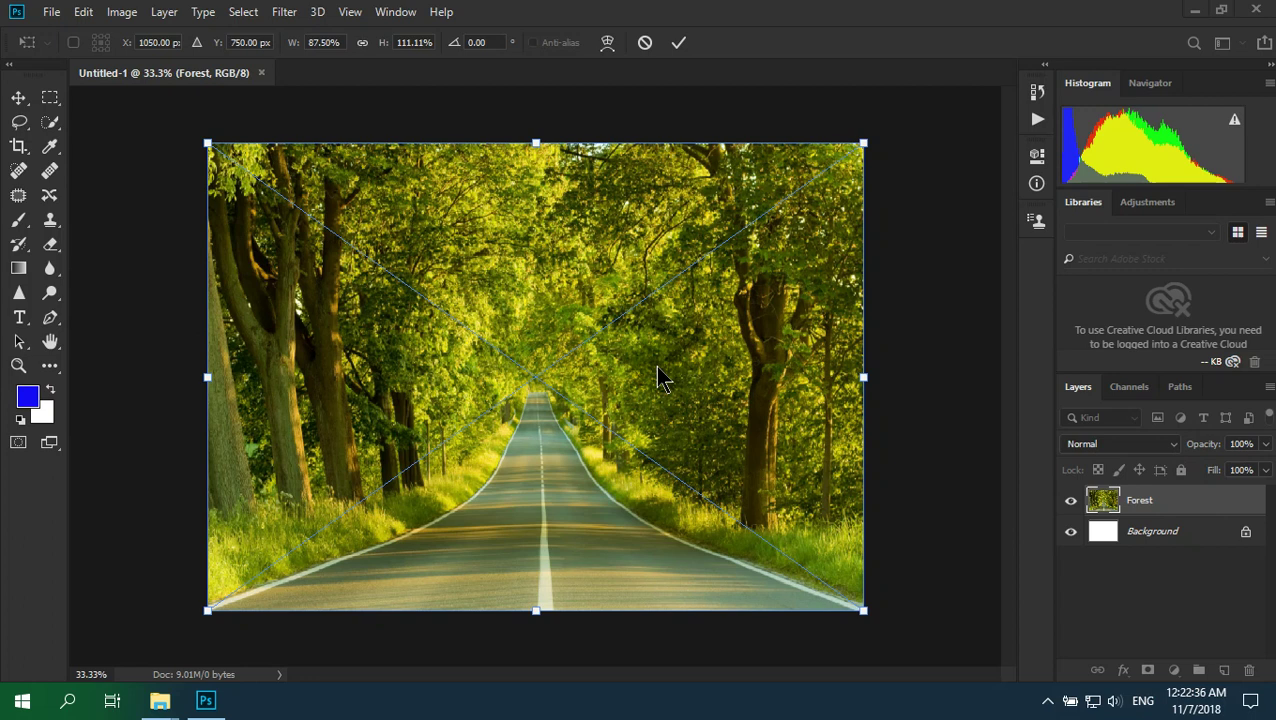
{"action": "left_click", "coordinate": [657, 368]}
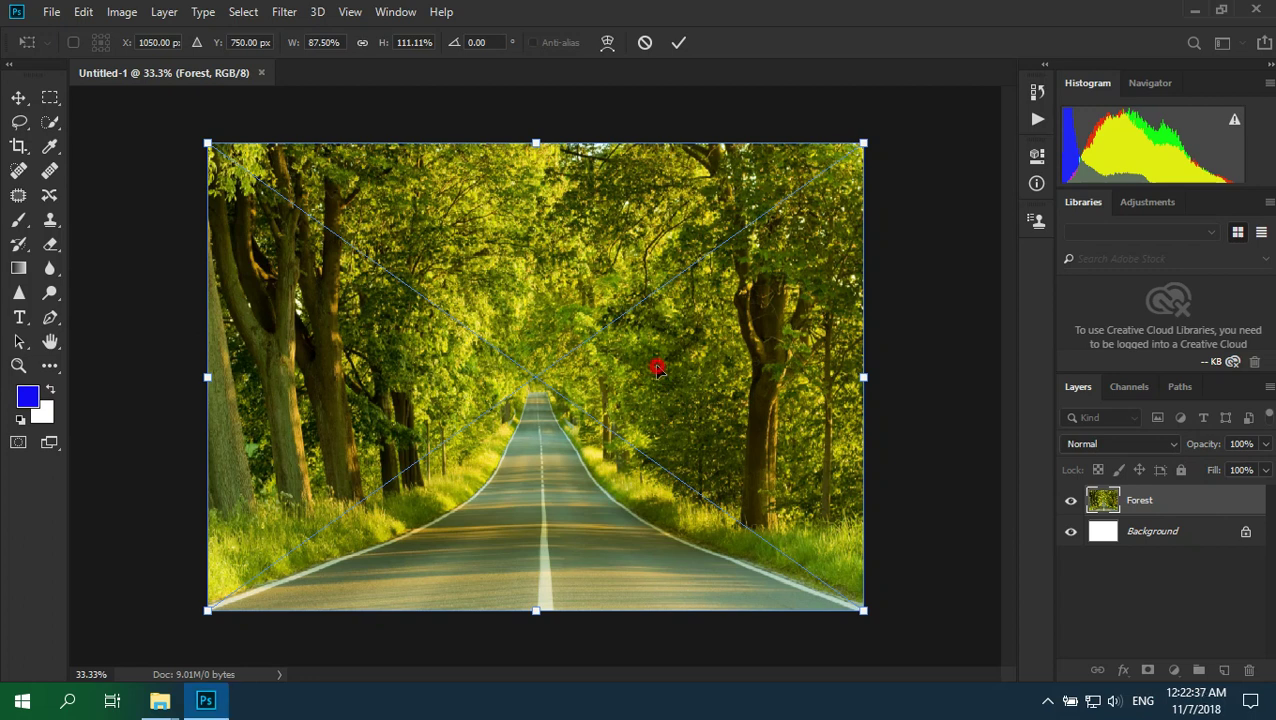
{"action": "double_click", "coordinate": [447, 226]}
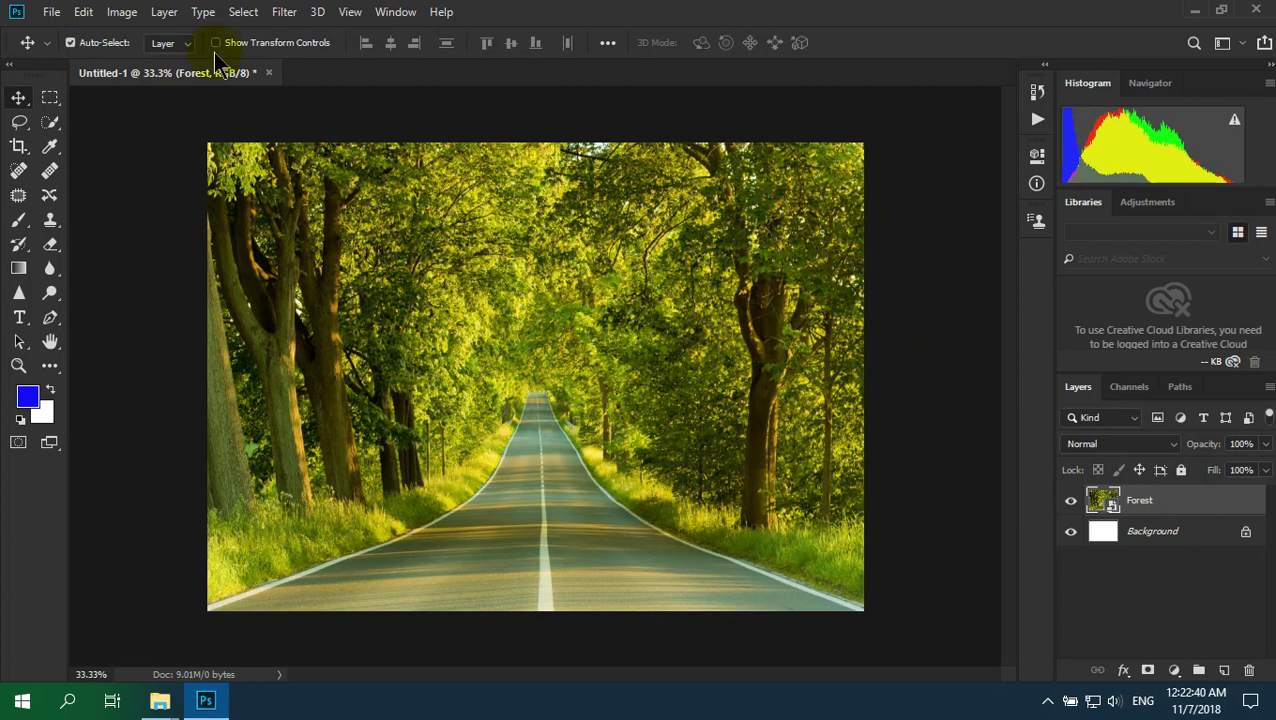
Apply a Hue/Saturation adjustment to the Forest layer with hue -52, saturation +47 and lightness -45.
{"action": "left_click", "coordinate": [129, 20]}
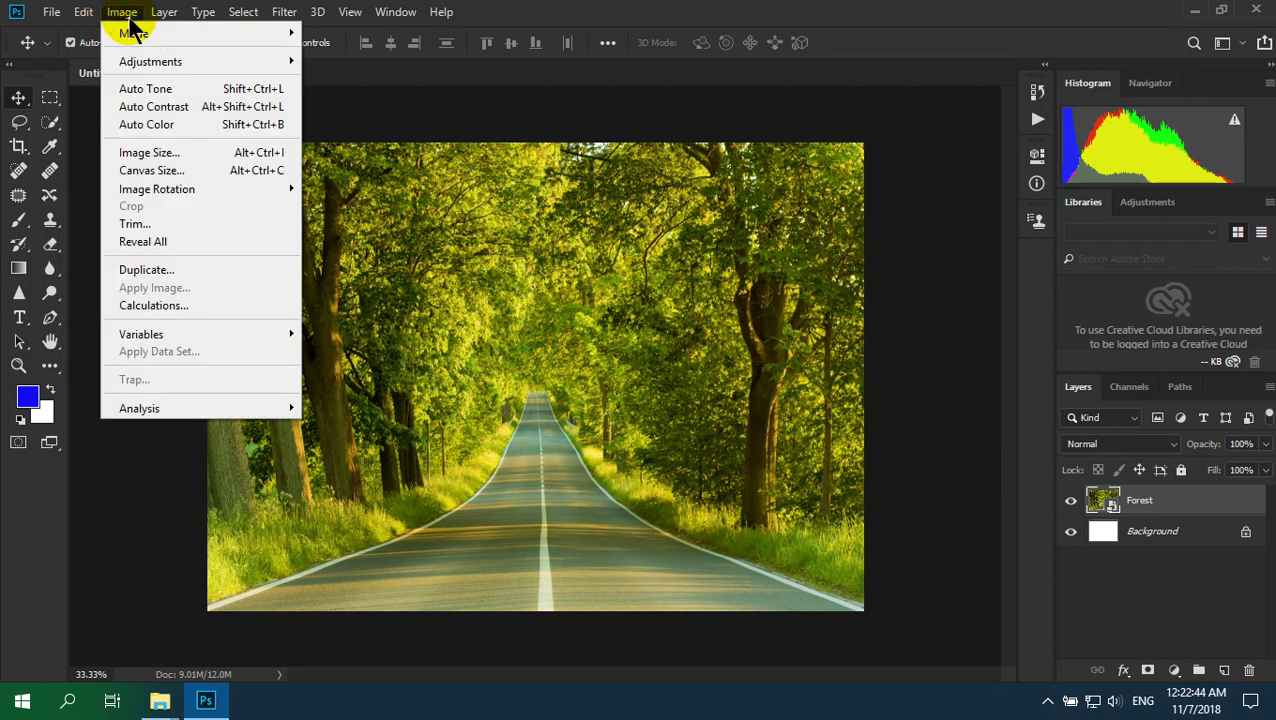
{"action": "mouse_move", "coordinate": [178, 64]}
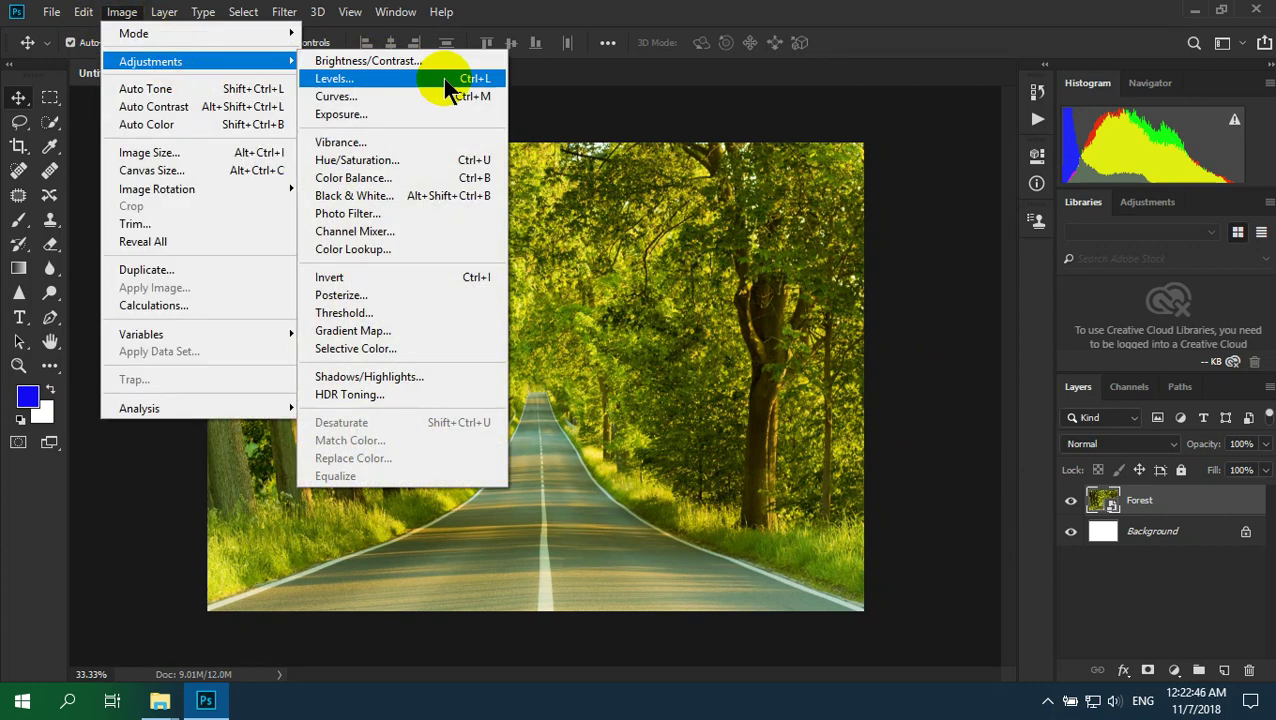
{"action": "left_click", "coordinate": [489, 163]}
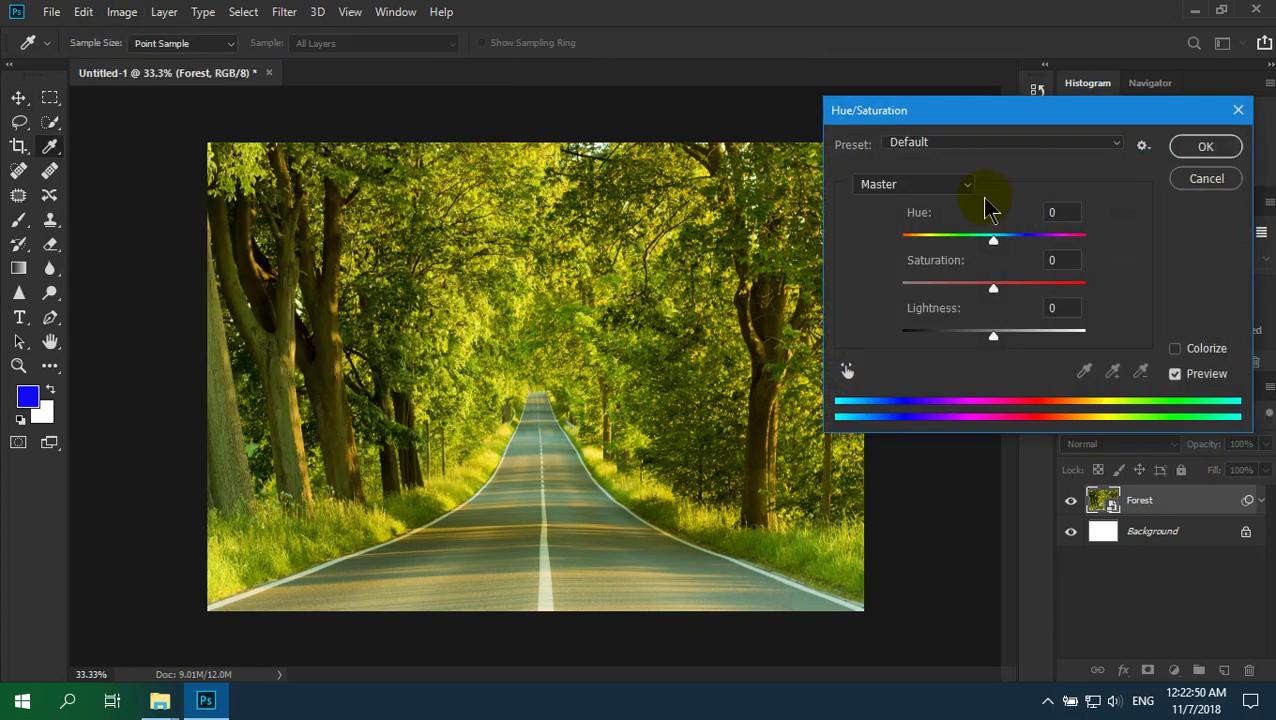
{"action": "left_click_drag", "start_coordinate": [1080, 112], "coordinate": [1053, 216]}
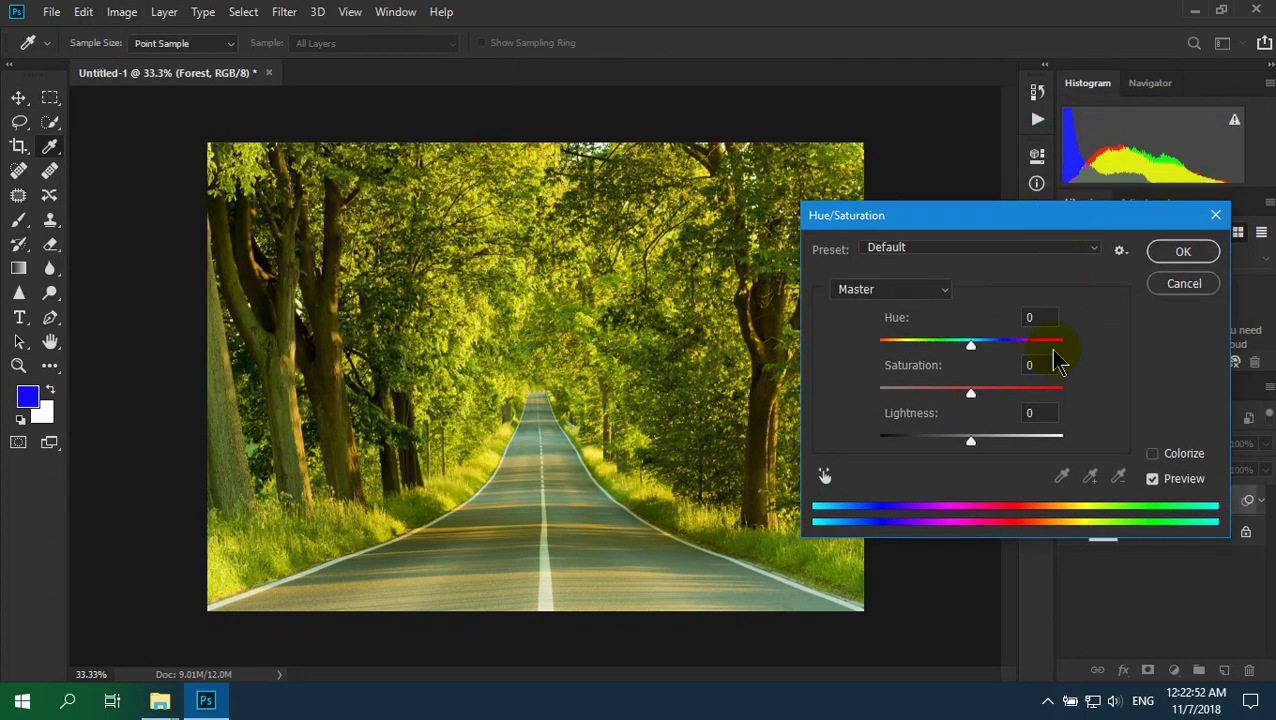
{"action": "left_click_drag", "start_coordinate": [969, 443], "coordinate": [932, 450]}
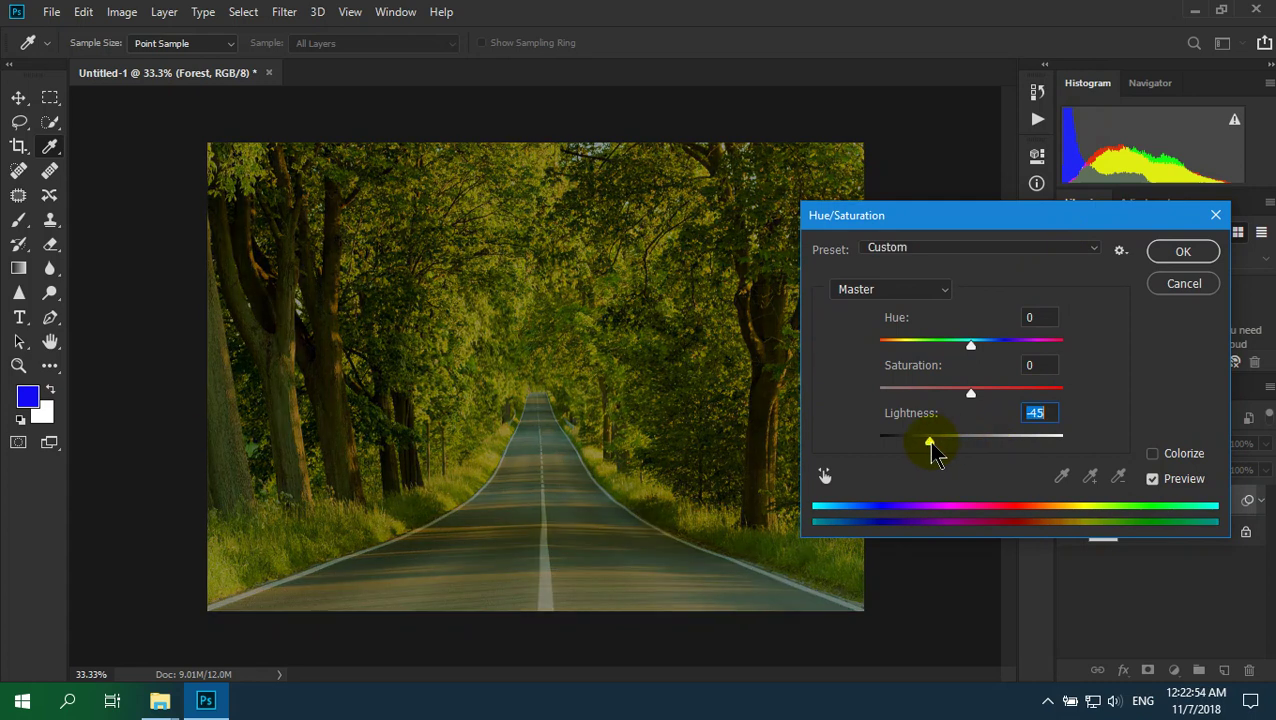
{"action": "left_click_drag", "start_coordinate": [970, 393], "coordinate": [1025, 390]}
{"action": "left_click_drag", "start_coordinate": [972, 354], "coordinate": [934, 362]}
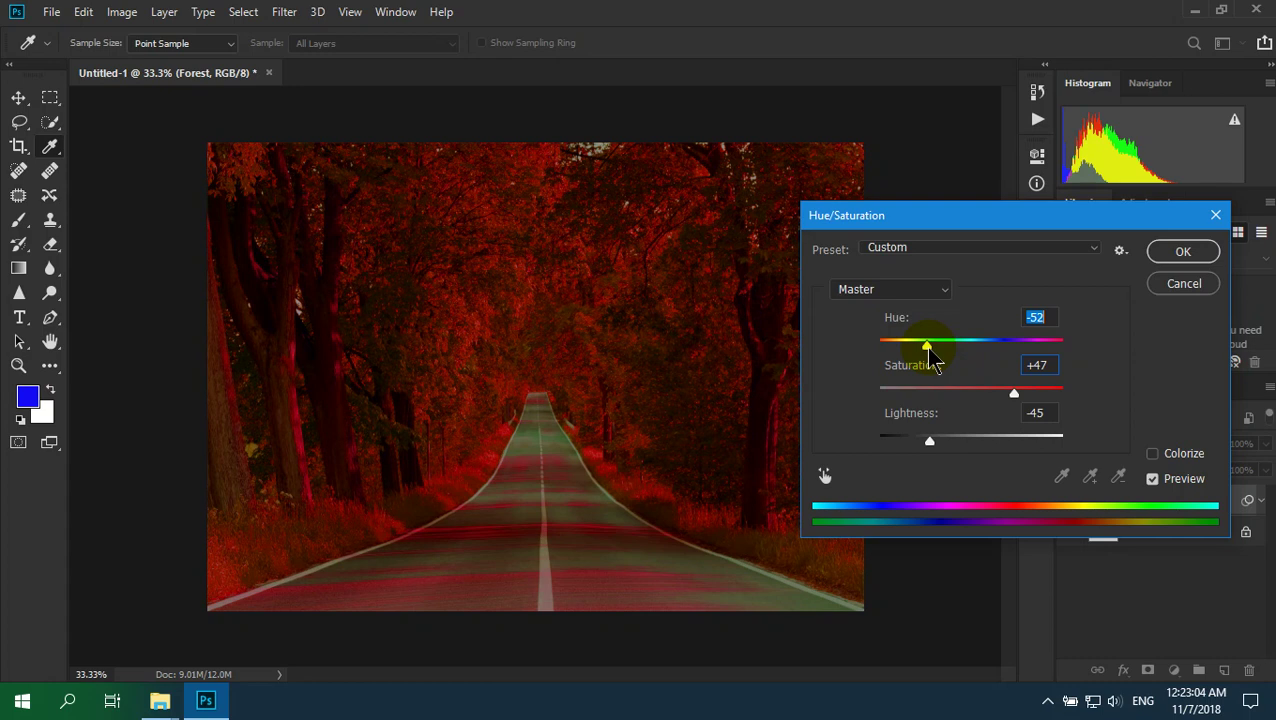
{"action": "left_click", "coordinate": [1180, 252]}
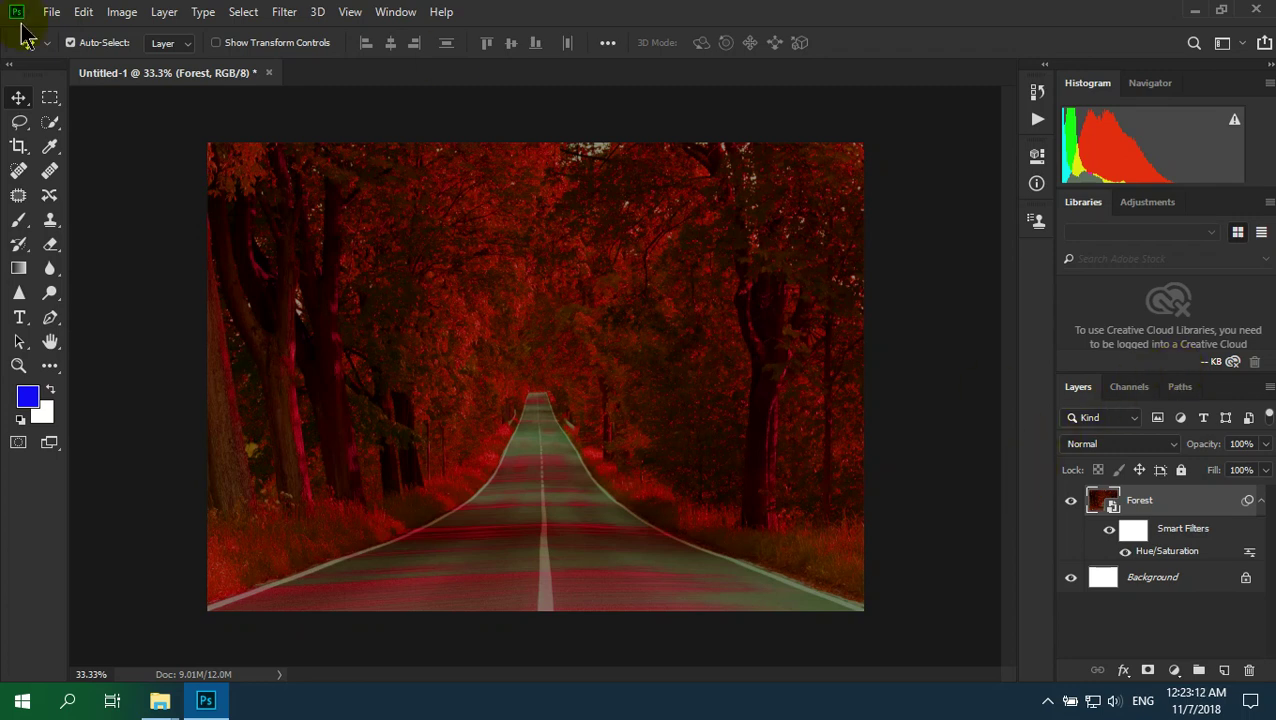
Place FloatingWoman.jpg as an embedded image above the forest, keeping its default size and position.
{"action": "left_click", "coordinate": [51, 13]}
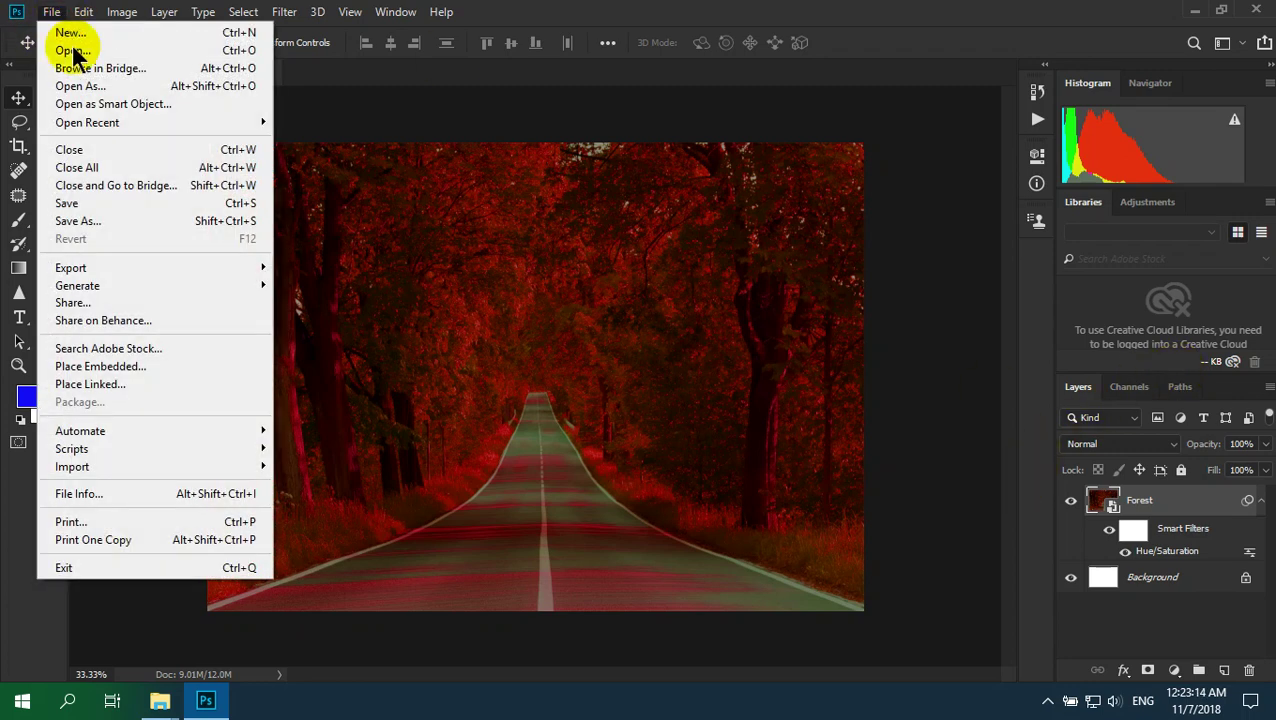
{"action": "left_click", "coordinate": [201, 376]}
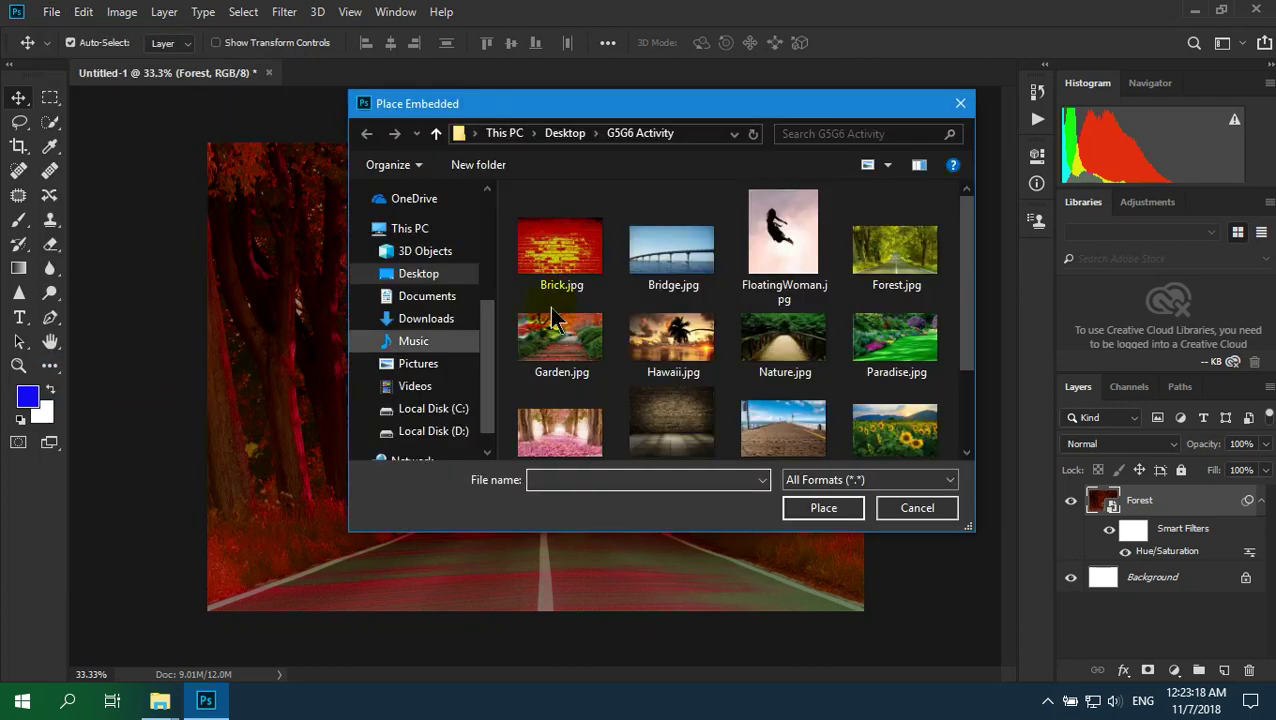
{"action": "left_click", "coordinate": [779, 262]}
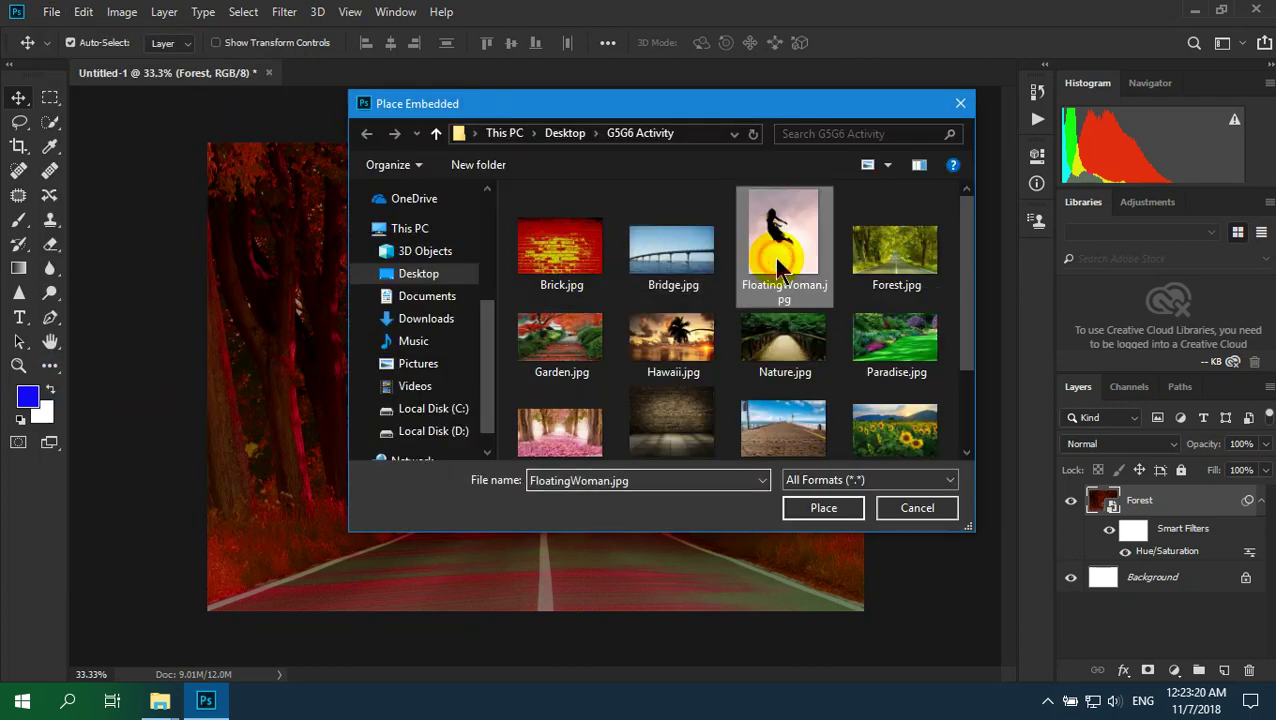
{"action": "left_click", "coordinate": [820, 507]}
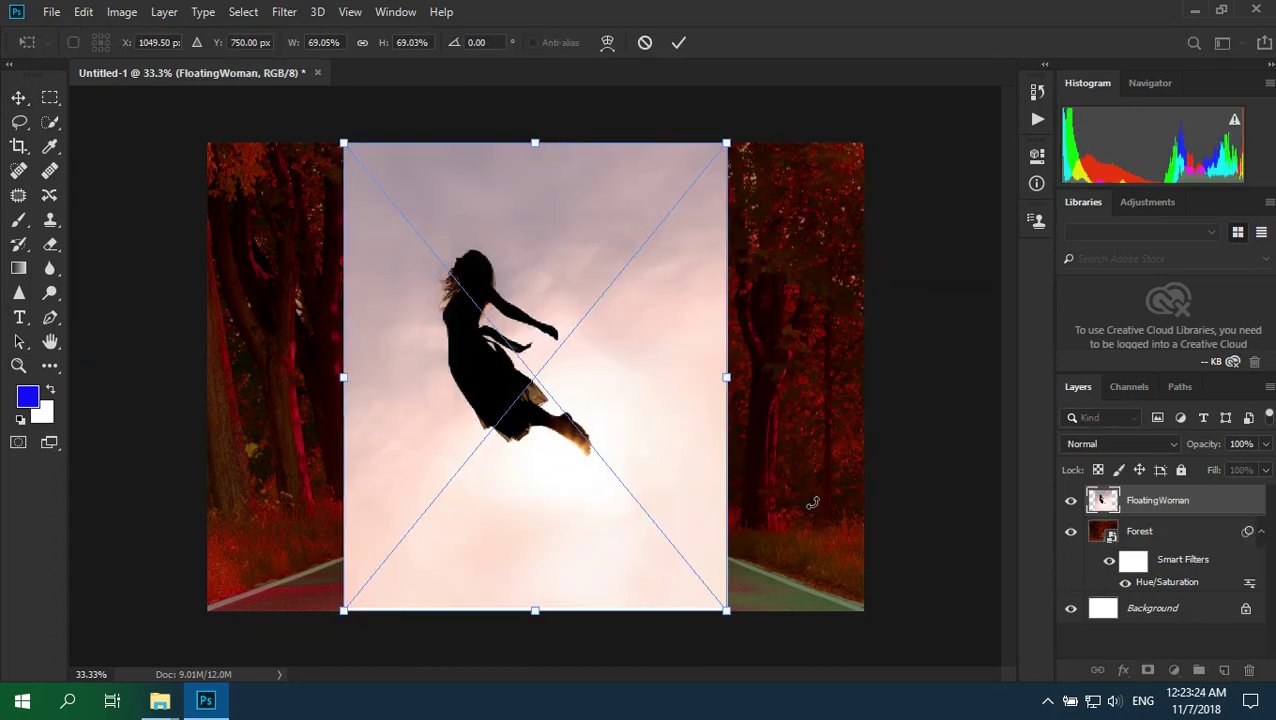
{"action": "key", "text": "Return"}
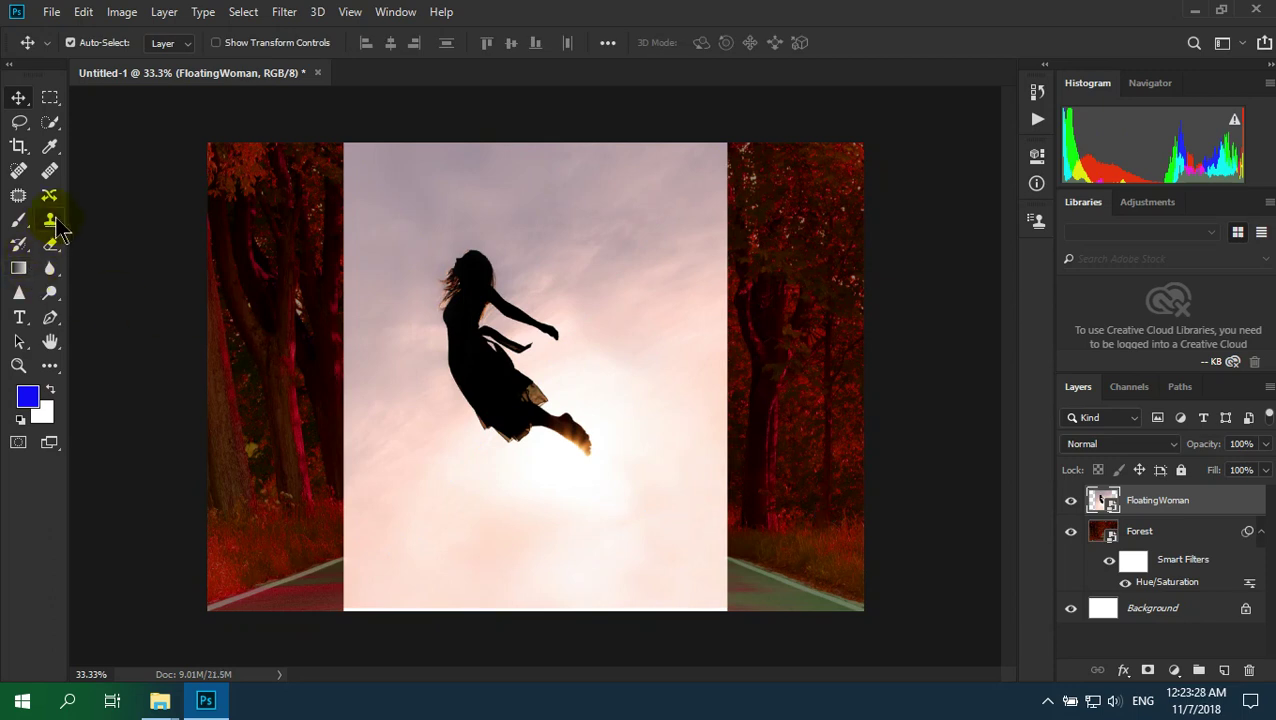
Select the floating woman's silhouette, including her feet, with the Quick Selection tool and mask out her background with a layer mask.
{"action": "left_click", "coordinate": [55, 128]}
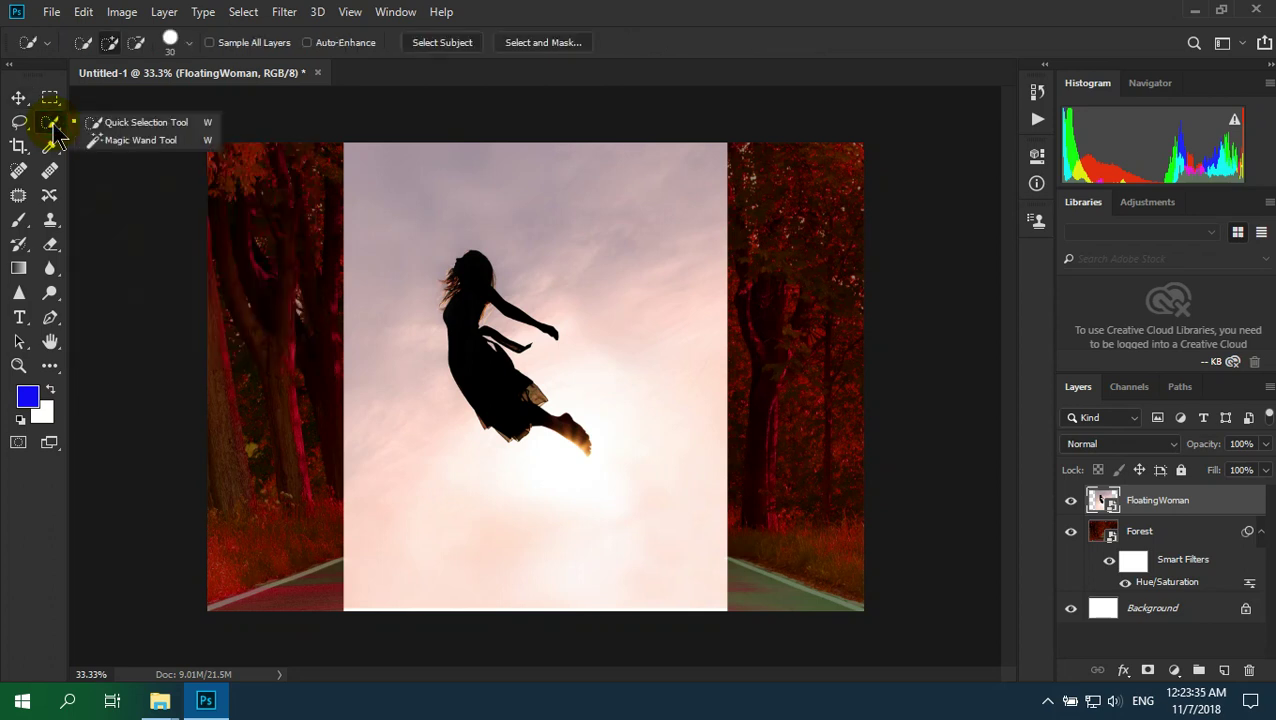
{"action": "left_click", "coordinate": [472, 283]}
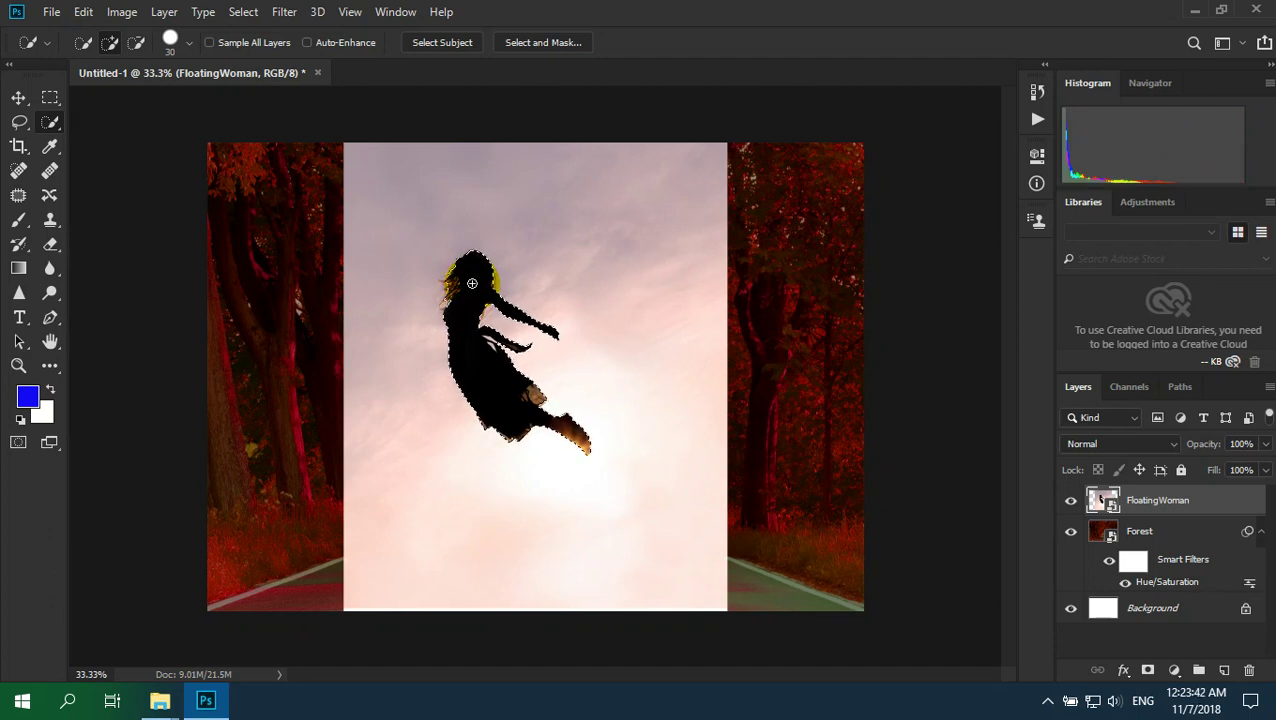
{"action": "mouse_move", "coordinate": [561, 461]}
{"action": "left_mouse_down"}
{"action": "mouse_move", "coordinate": [518, 413]}
{"action": "mouse_move", "coordinate": [562, 435]}
{"action": "left_mouse_up"}
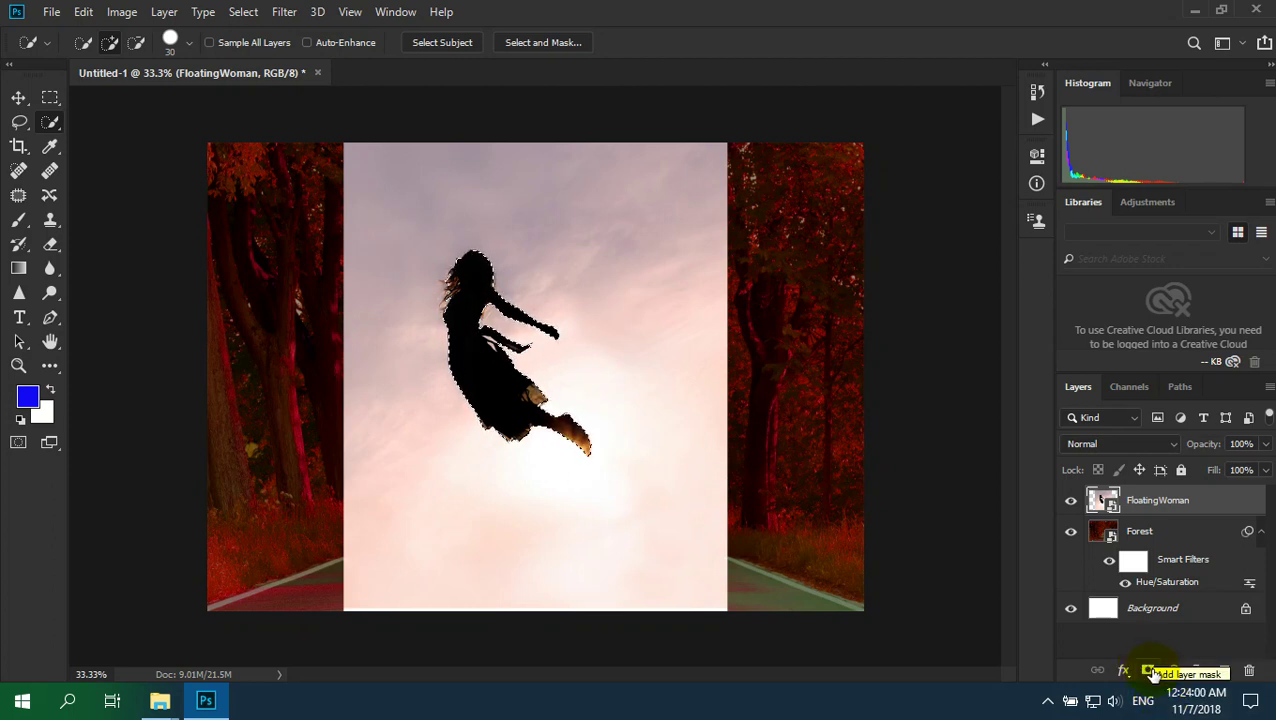
{"action": "left_click", "coordinate": [1150, 671]}
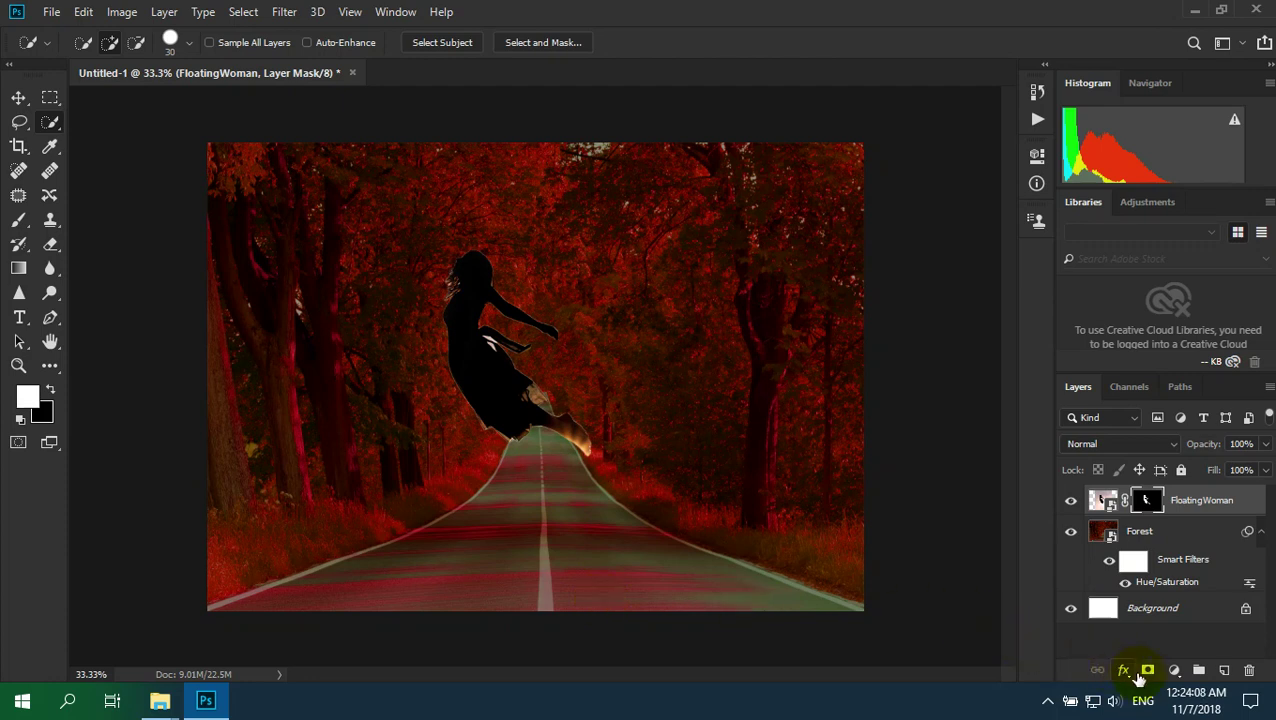
{"action": "double_click", "coordinate": [1208, 514]}
{"action": "key", "text": "Return"}
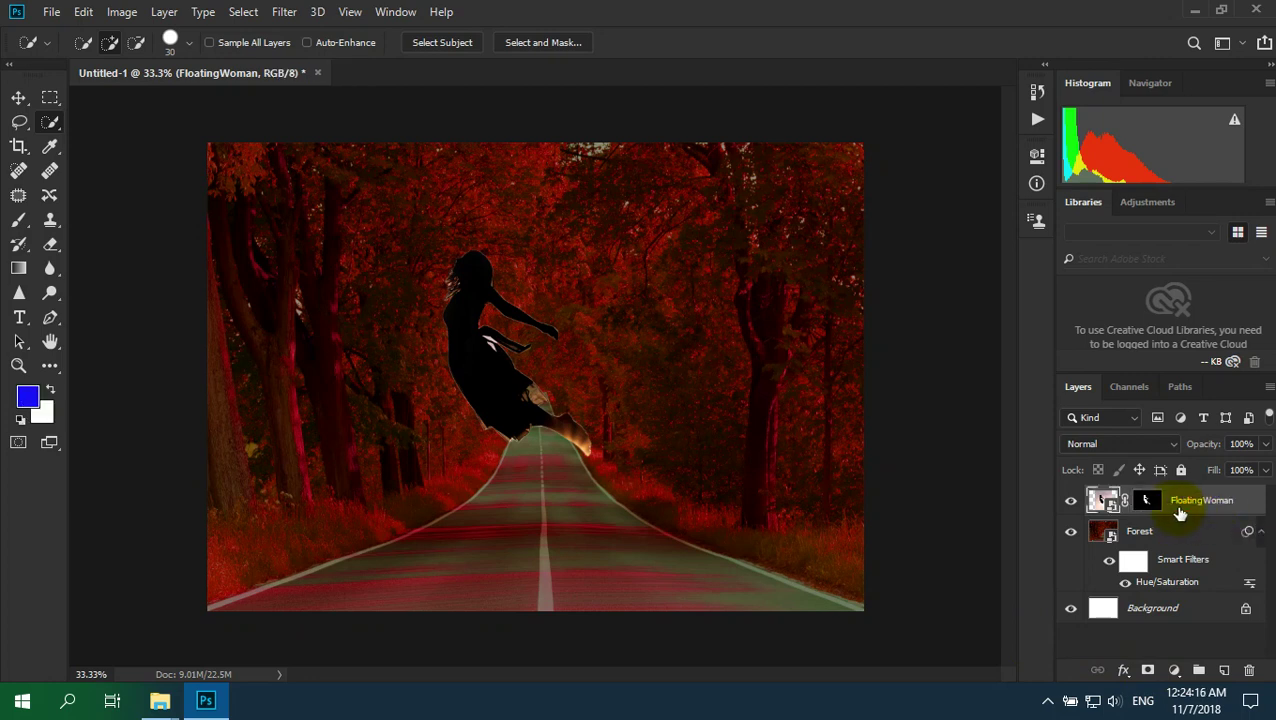
{"action": "double_click", "coordinate": [1180, 513]}
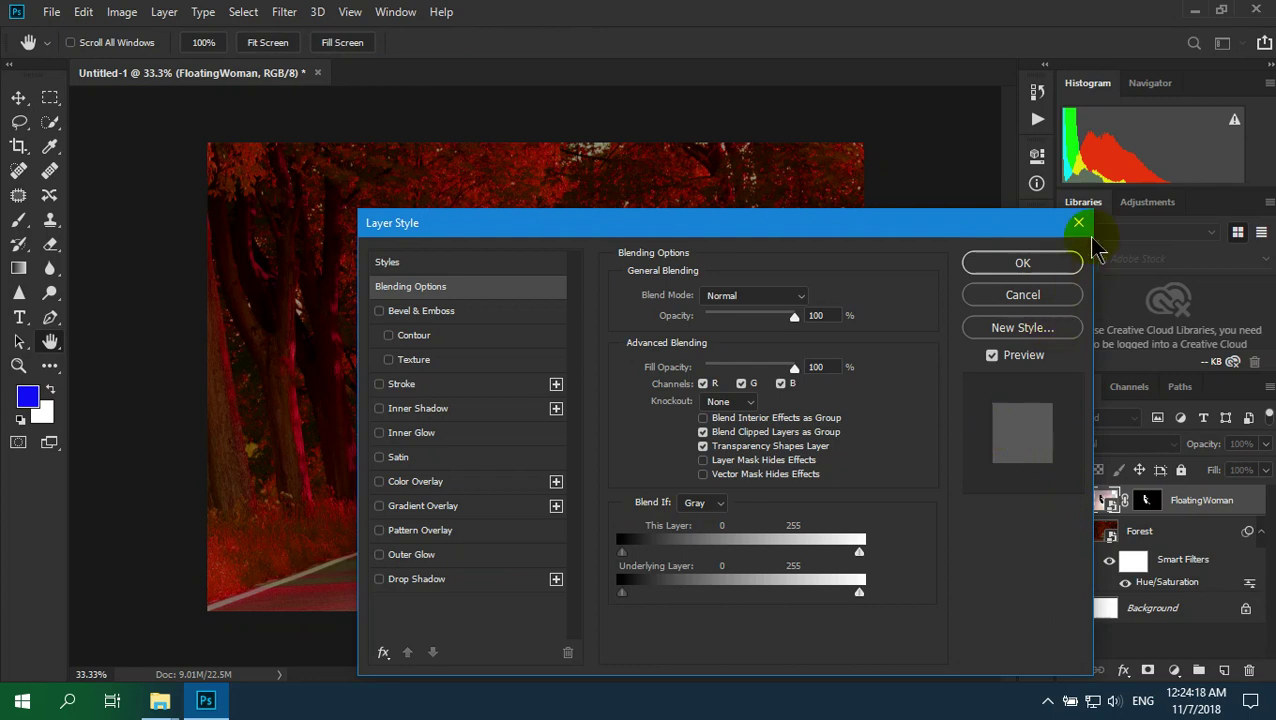
{"action": "left_click", "coordinate": [1022, 263]}
{"action": "right_click", "coordinate": [1125, 507]}
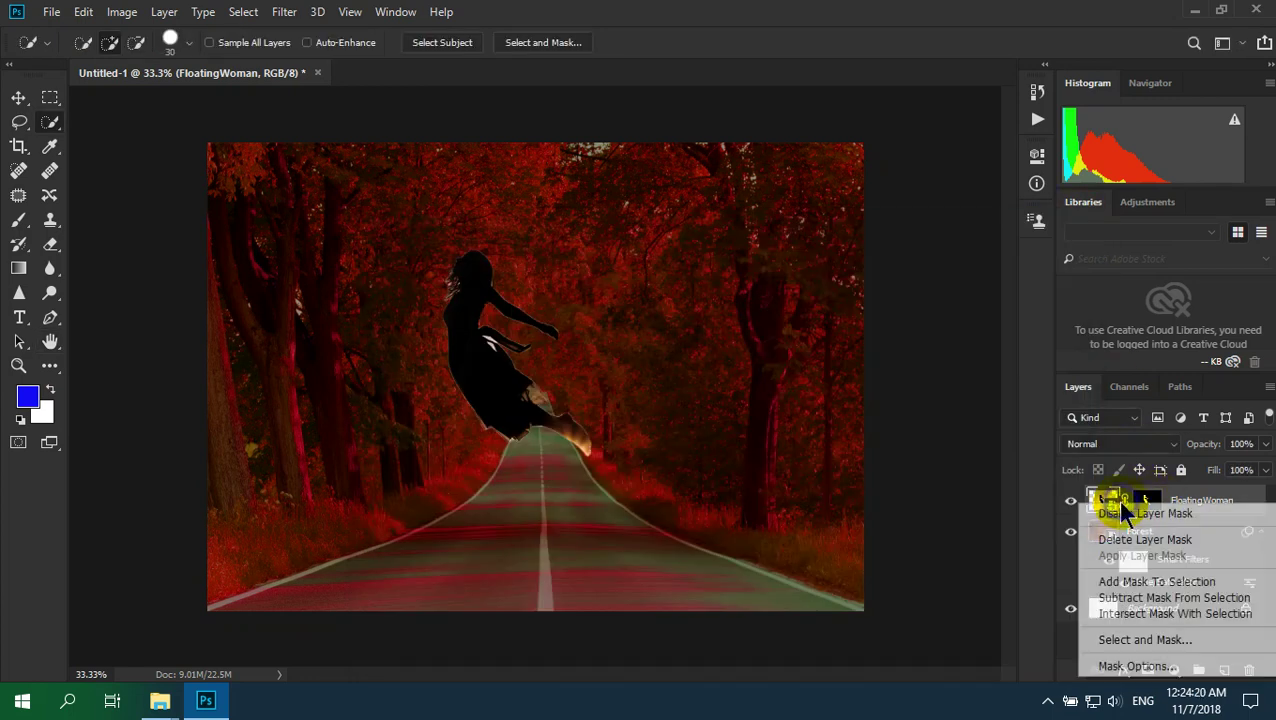
Add a yellow outside Stroke effect to the FloatingWoman layer with size 13 px and opacity 18%.
{"action": "right_click", "coordinate": [1243, 505]}
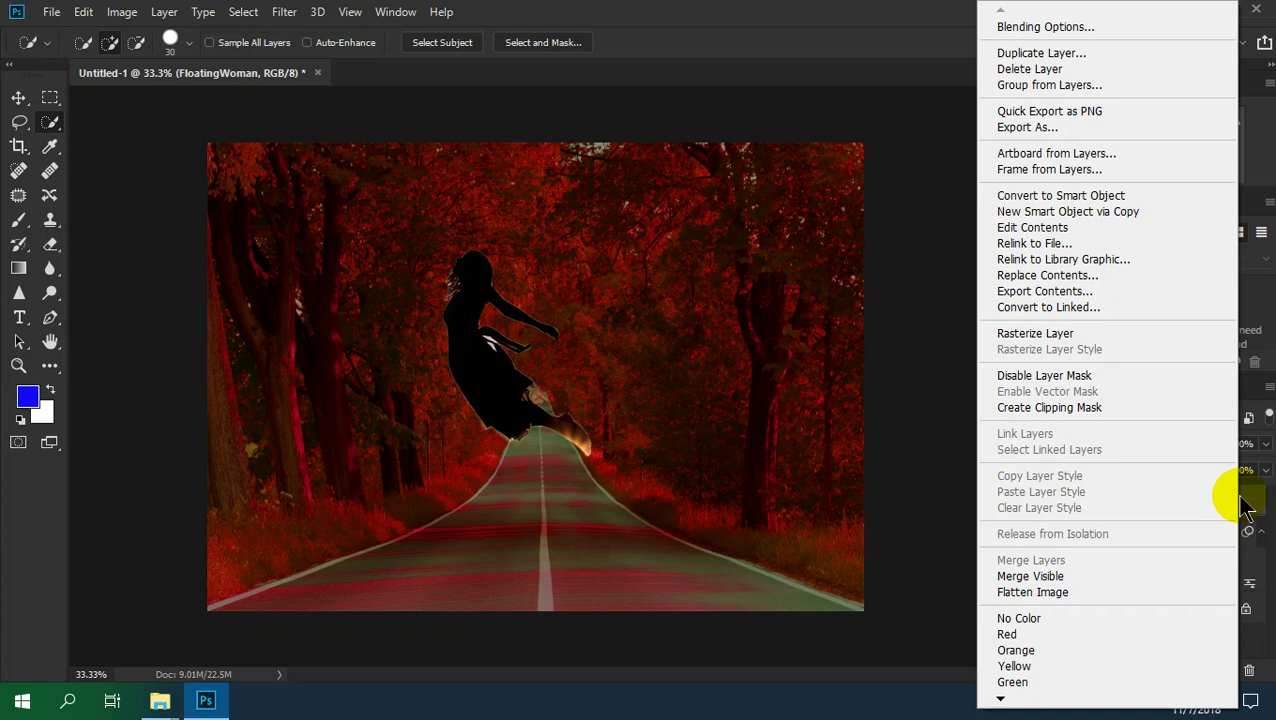
{"action": "left_click", "coordinate": [1096, 31]}
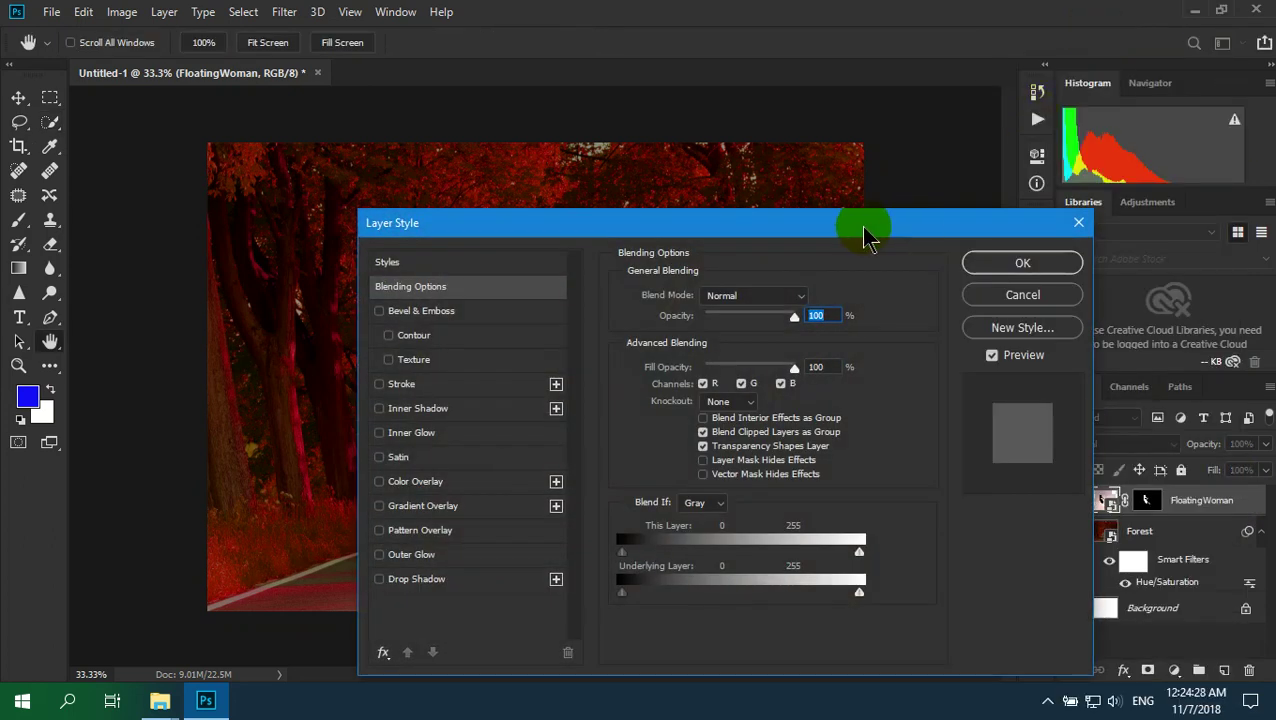
{"action": "left_click_drag", "start_coordinate": [872, 228], "coordinate": [1188, 203]}
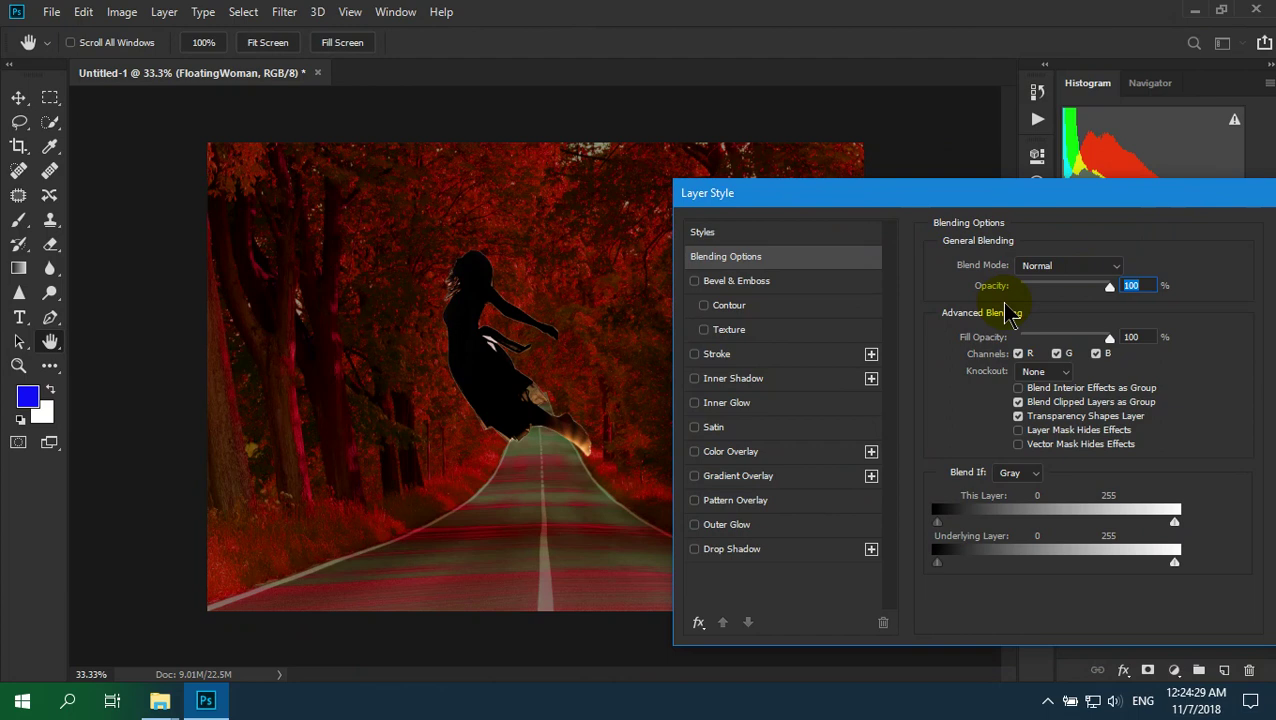
{"action": "left_click", "coordinate": [696, 358]}
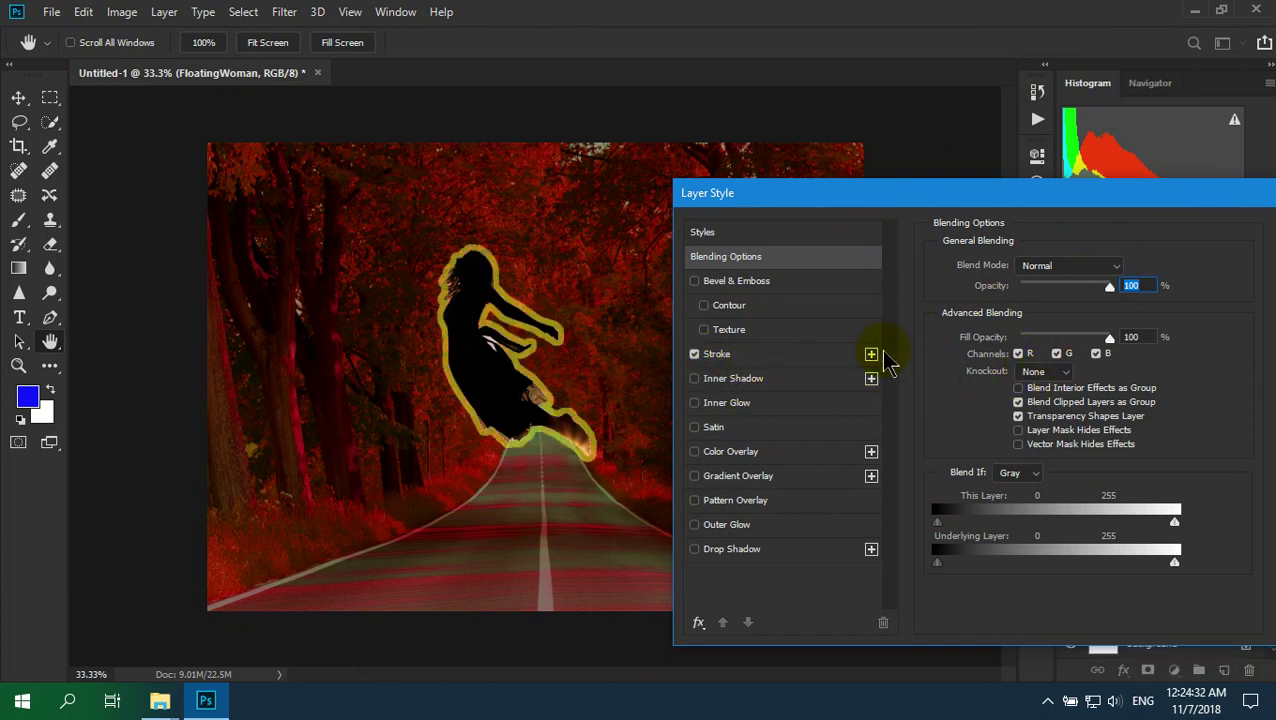
{"action": "left_click", "coordinate": [784, 356]}
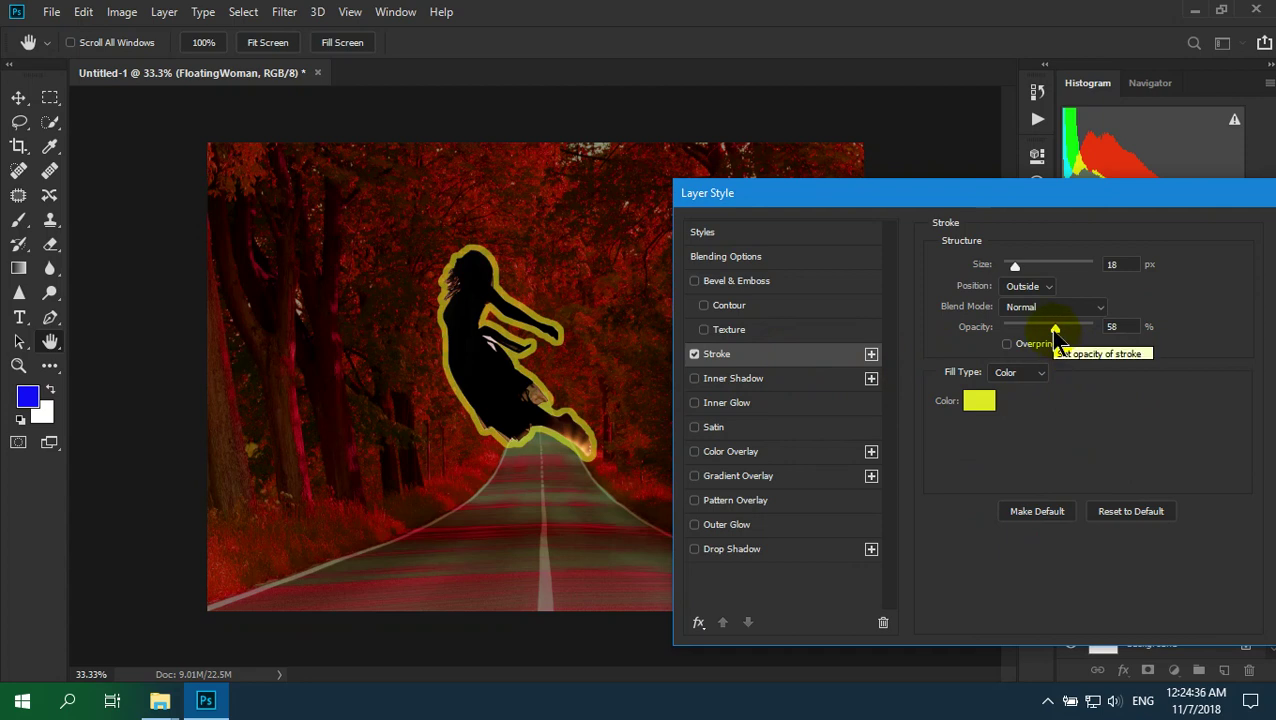
{"action": "left_click_drag", "start_coordinate": [1056, 331], "coordinate": [1045, 337]}
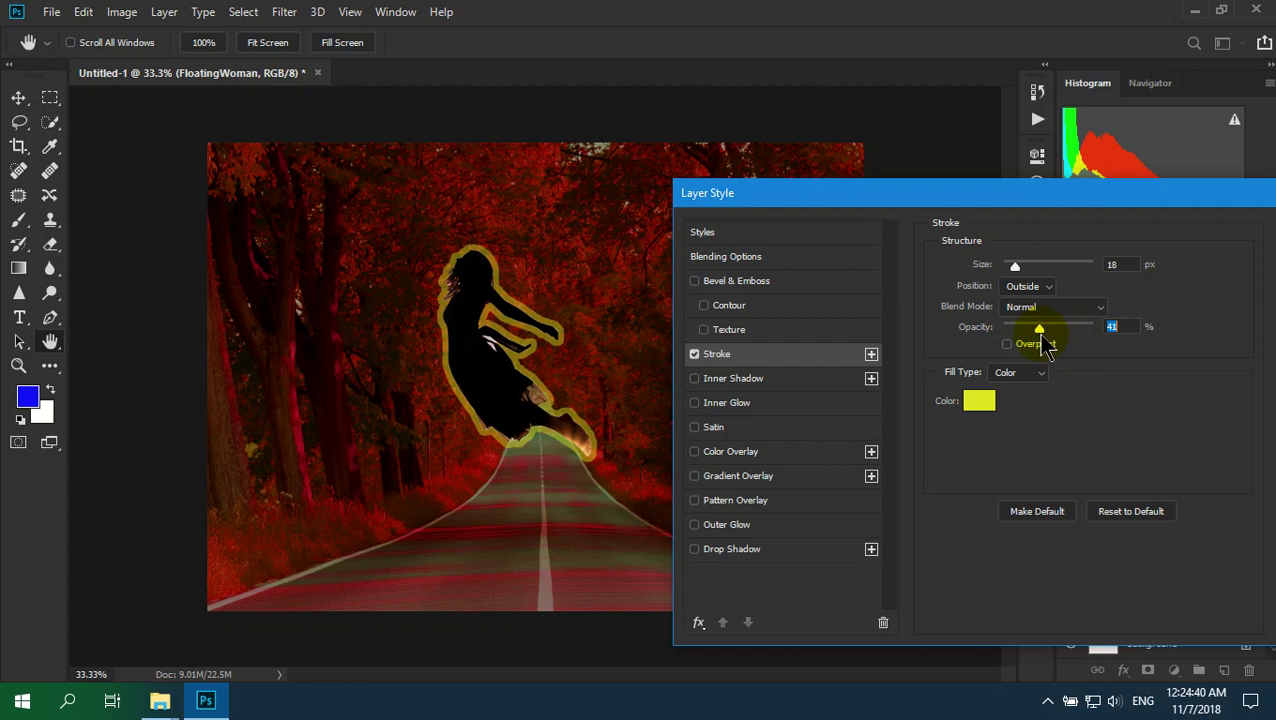
{"action": "left_click_drag", "start_coordinate": [1043, 344], "coordinate": [1023, 345]}
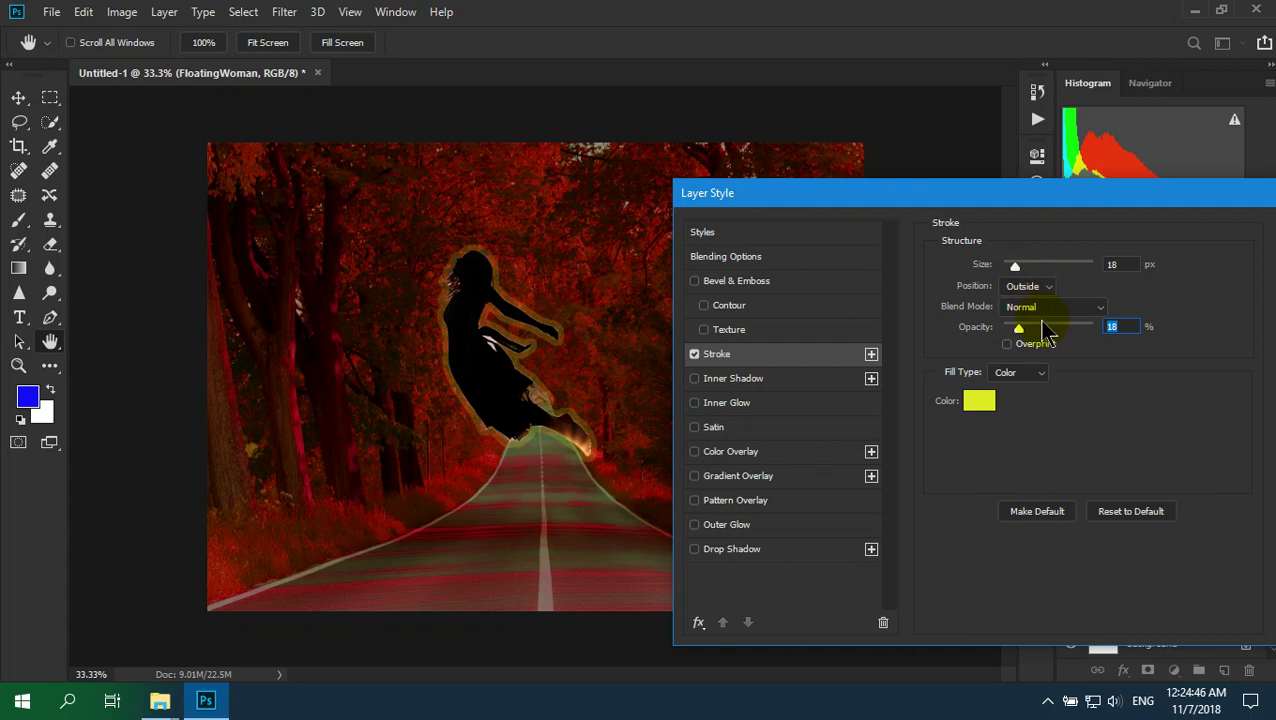
{"action": "left_click_drag", "start_coordinate": [1015, 268], "coordinate": [1012, 268]}
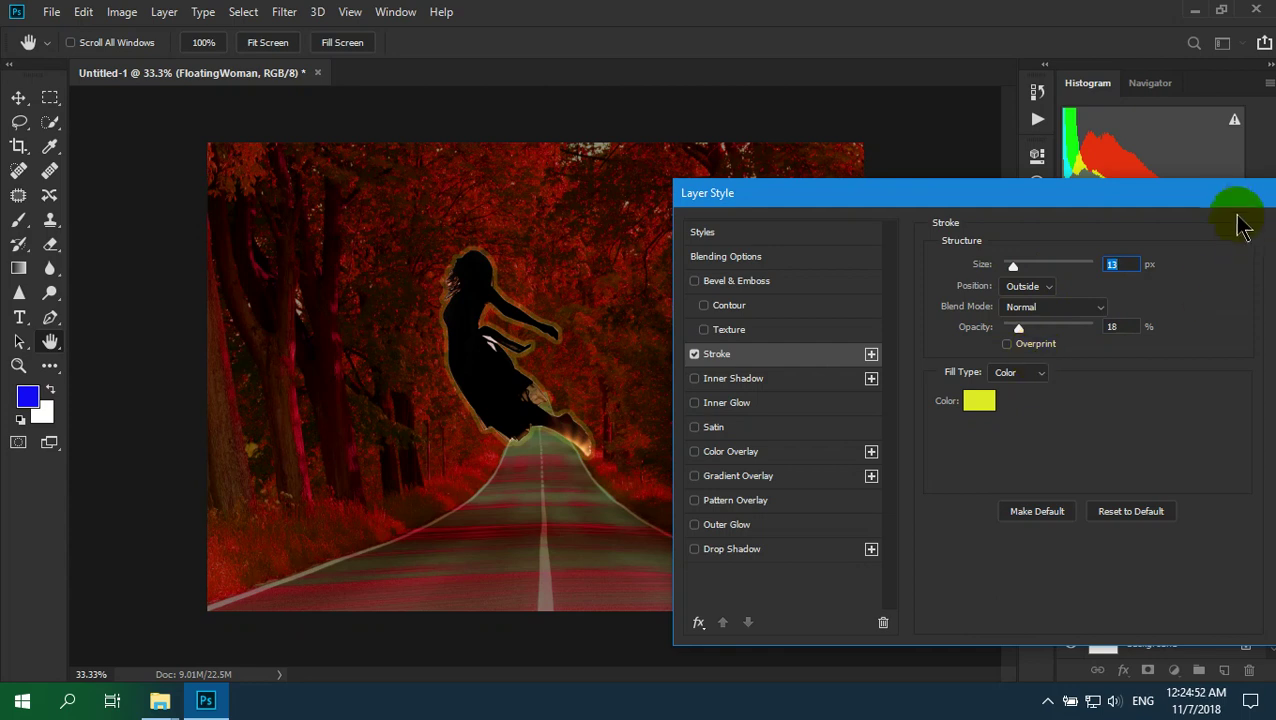
{"action": "left_click_drag", "start_coordinate": [1238, 197], "coordinate": [1149, 243]}
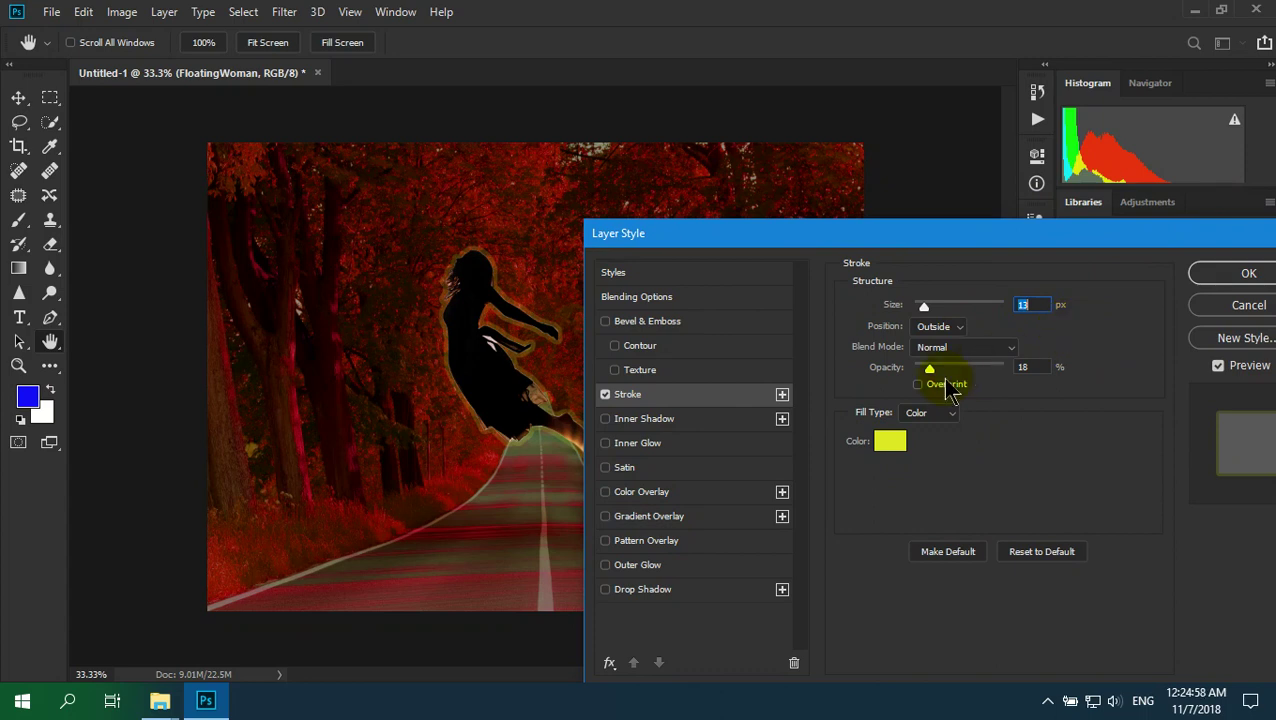
{"action": "left_click", "coordinate": [1250, 278]}
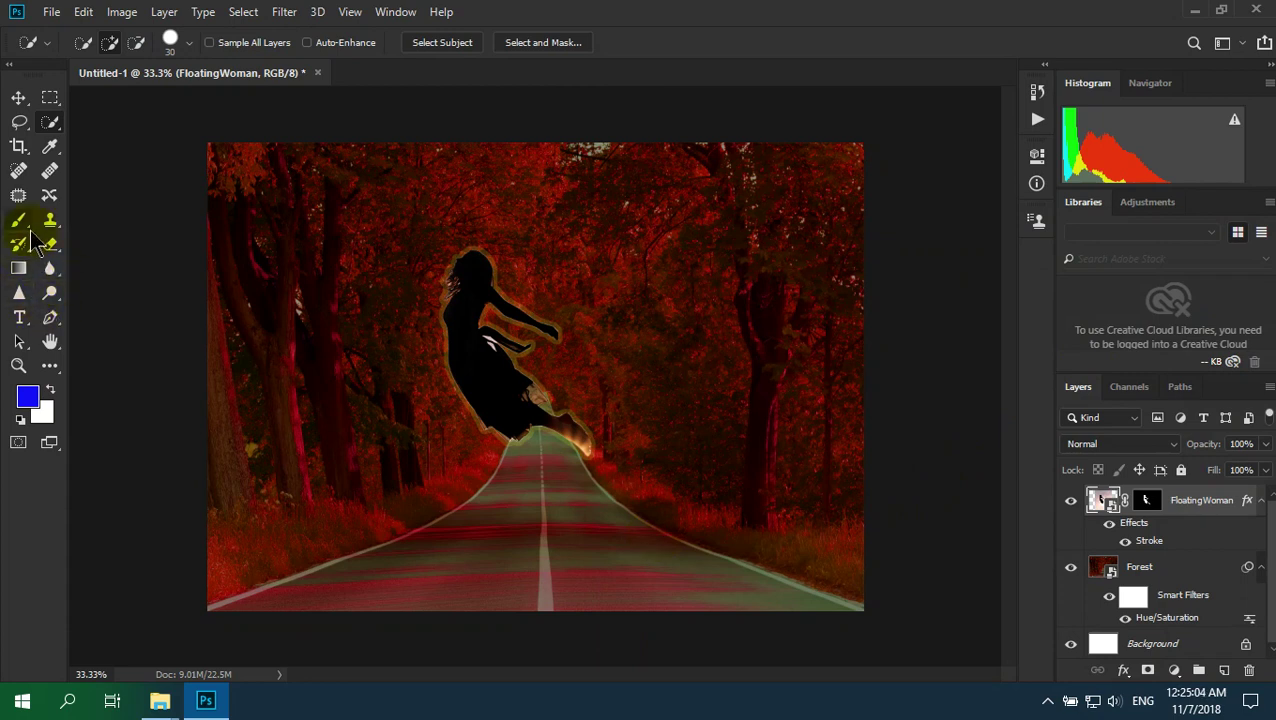
Set the Type tool's text color to a bright pinkish red.
{"action": "left_click", "coordinate": [19, 325]}
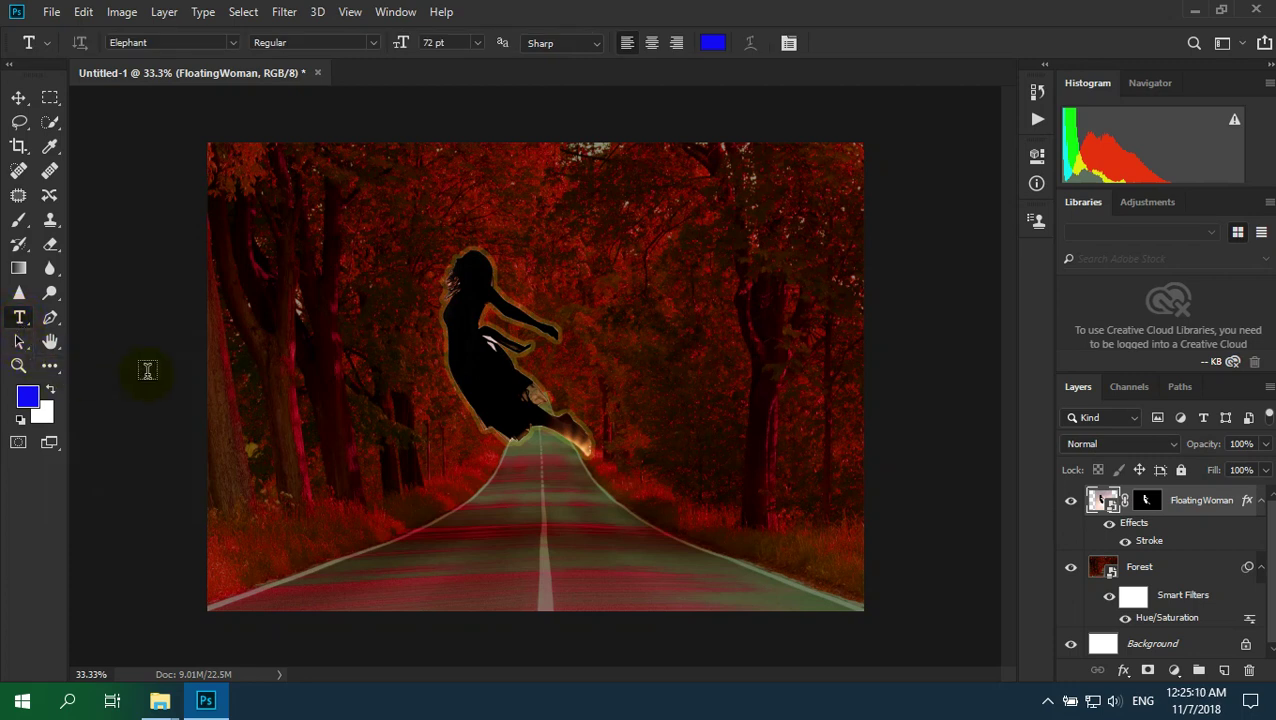
{"action": "left_click", "coordinate": [726, 56]}
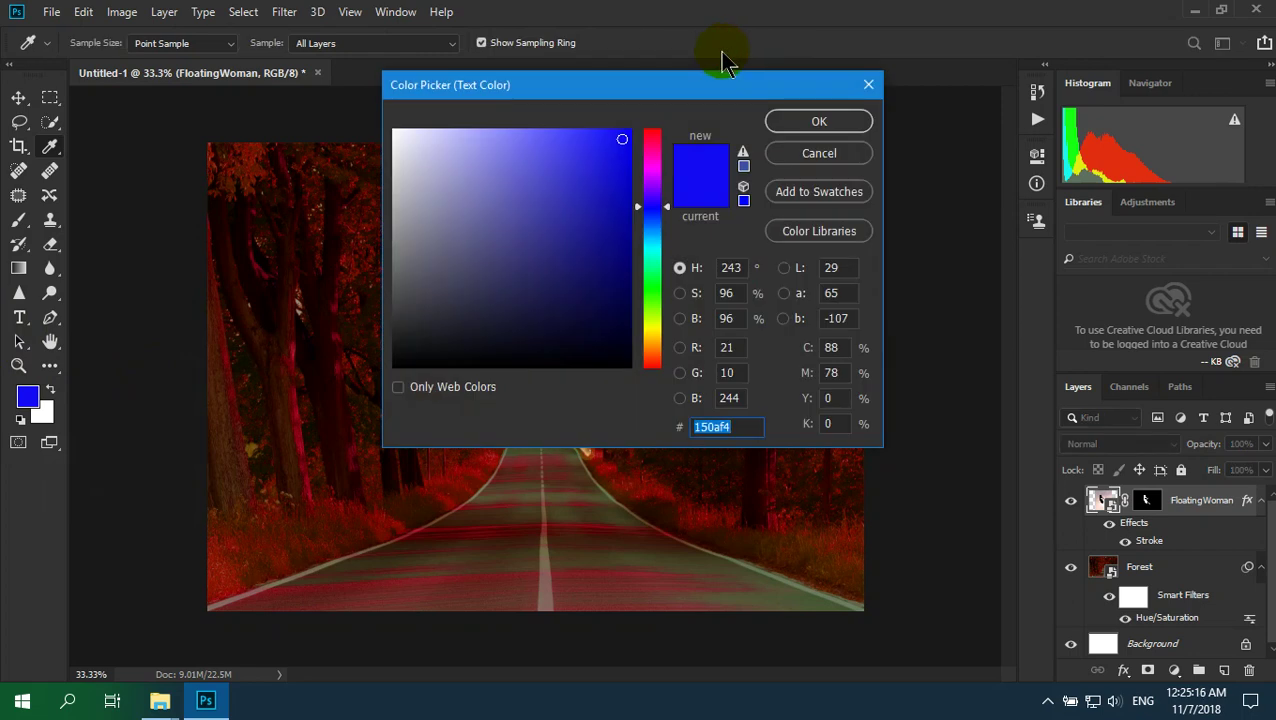
{"action": "left_click", "coordinate": [653, 137]}
{"action": "left_click_drag", "start_coordinate": [655, 143], "coordinate": [656, 152]}
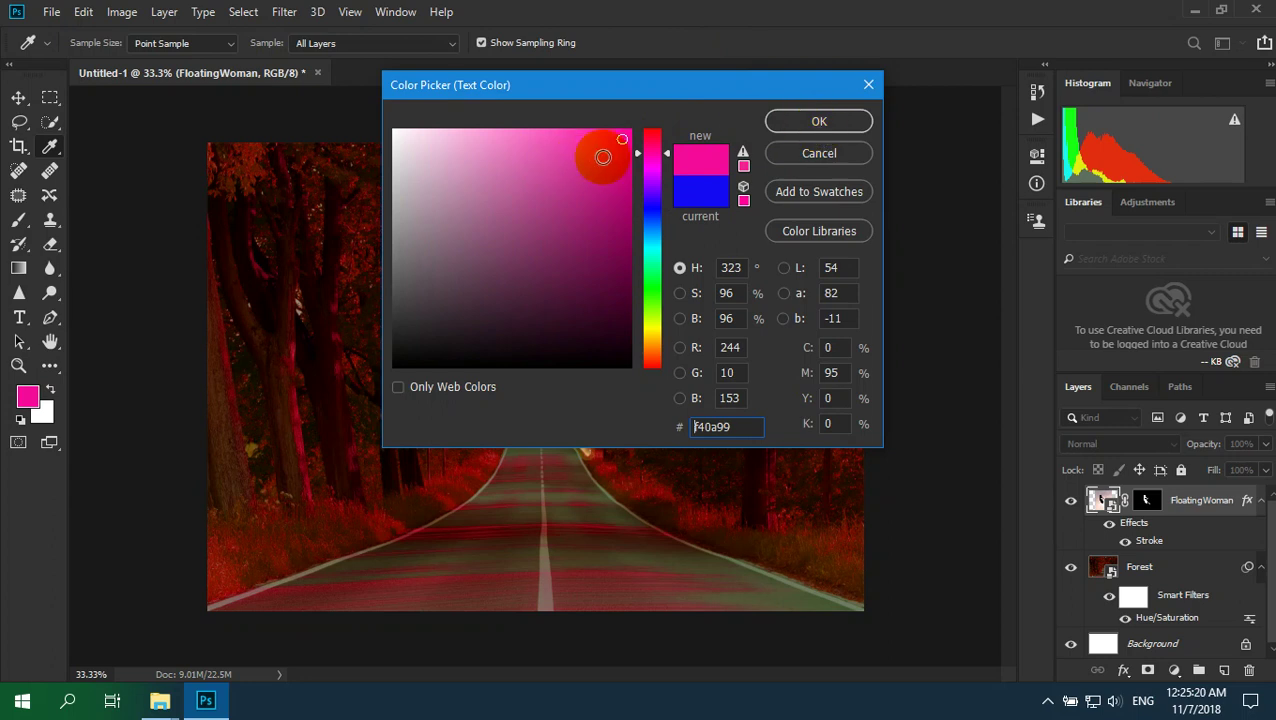
{"action": "left_click", "coordinate": [656, 140]}
{"action": "left_click", "coordinate": [818, 121]}
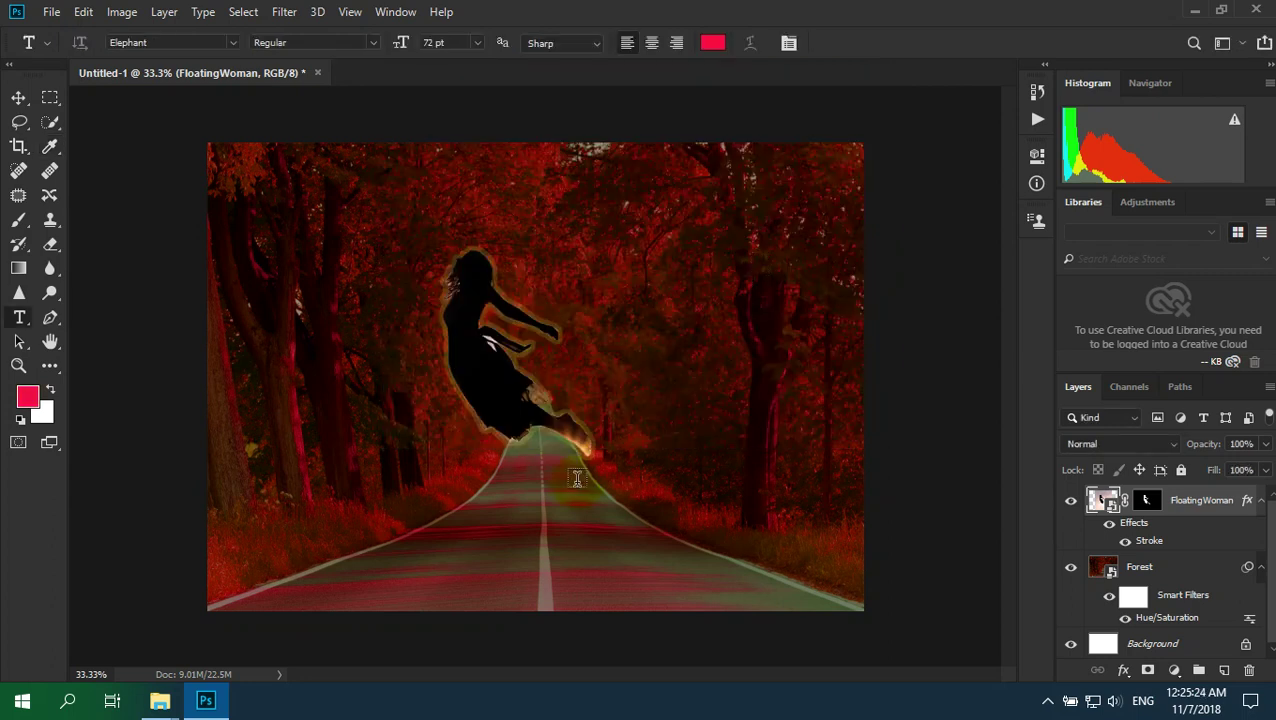
Add the text "BlackShadow" in 72 pt Elephant over the road and move it to the horizontal center of the canvas.
{"action": "left_click", "coordinate": [443, 562]}
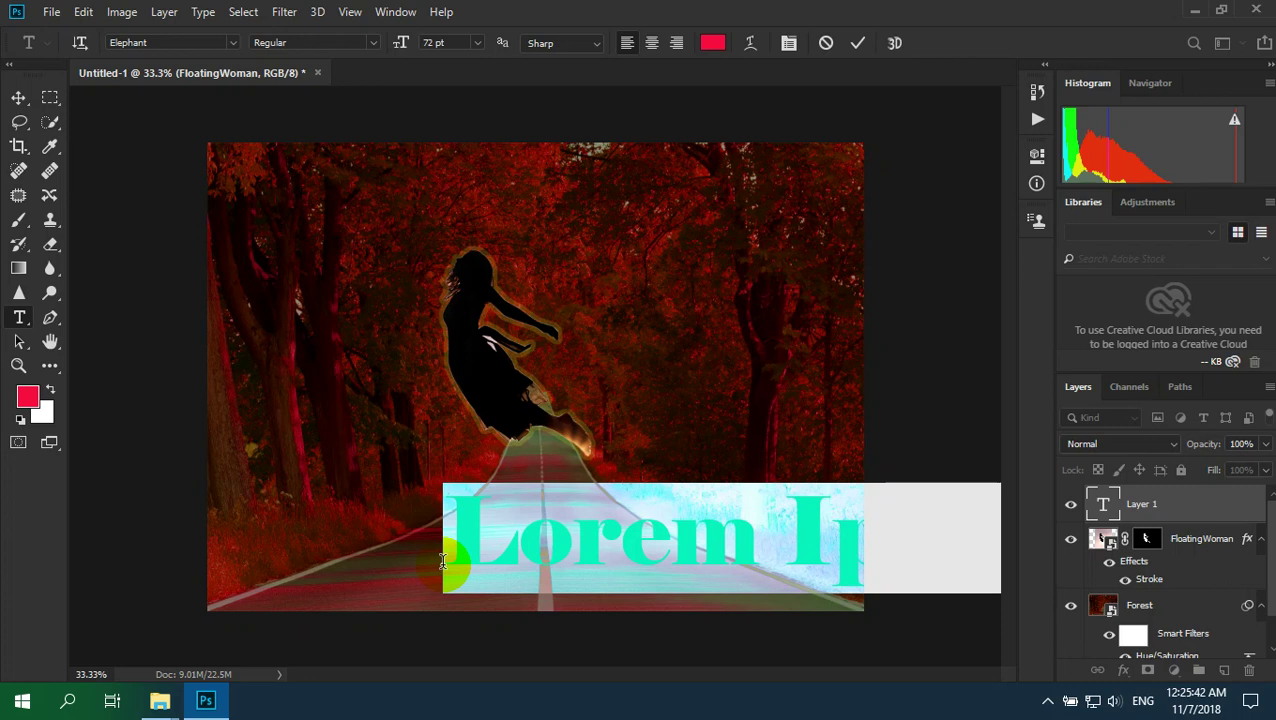
{"action": "type", "text": "Black"}
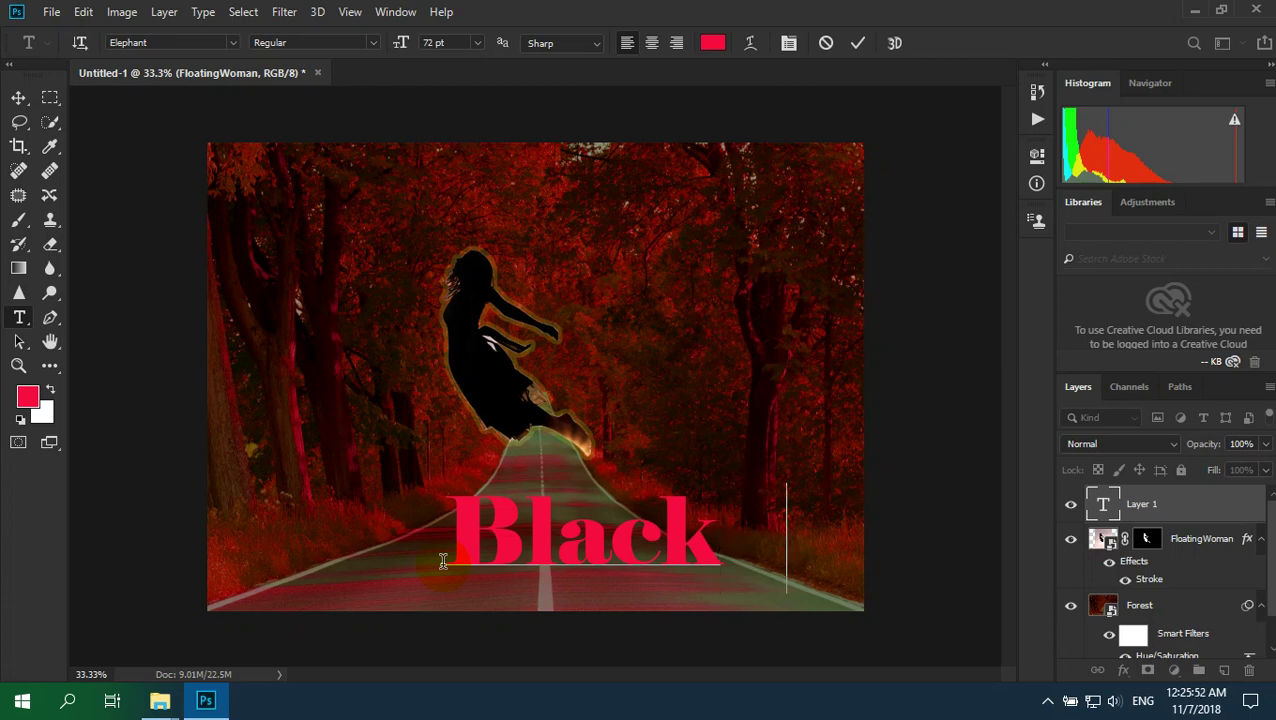
{"action": "type", "text": "SH"}
{"action": "key", "text": "BackSpace"}
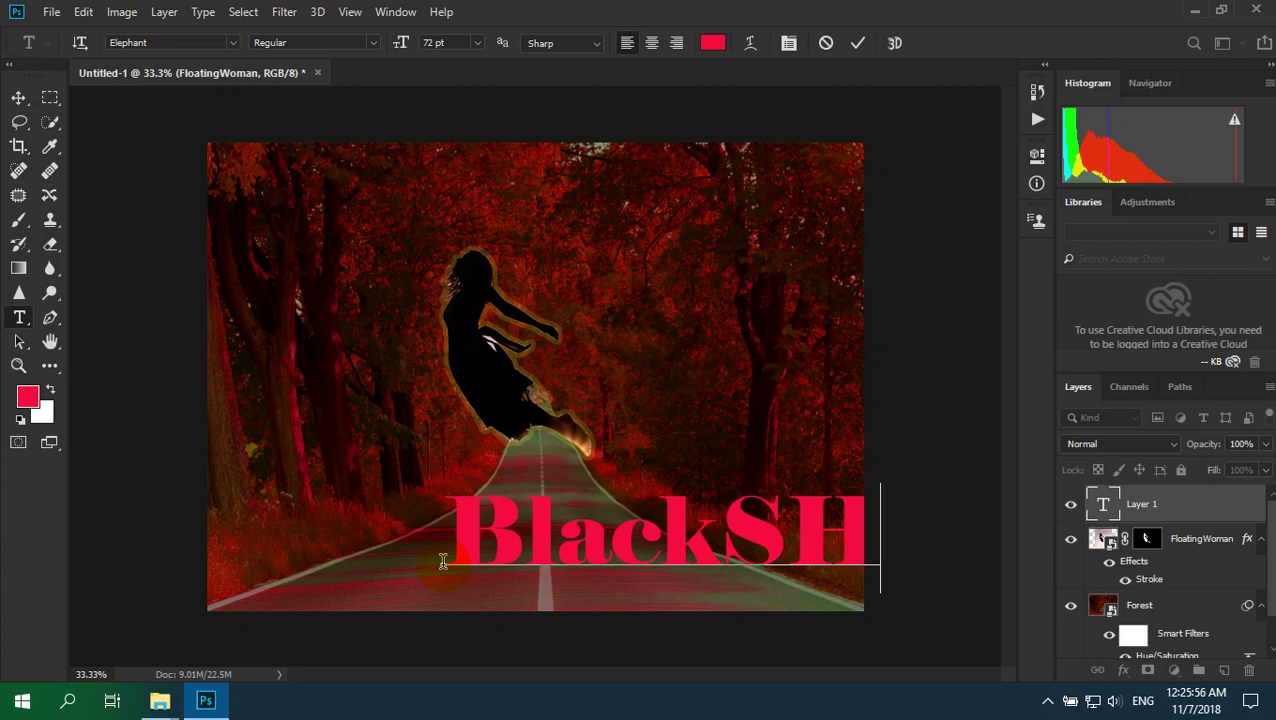
{"action": "key", "text": "BackSpace"}
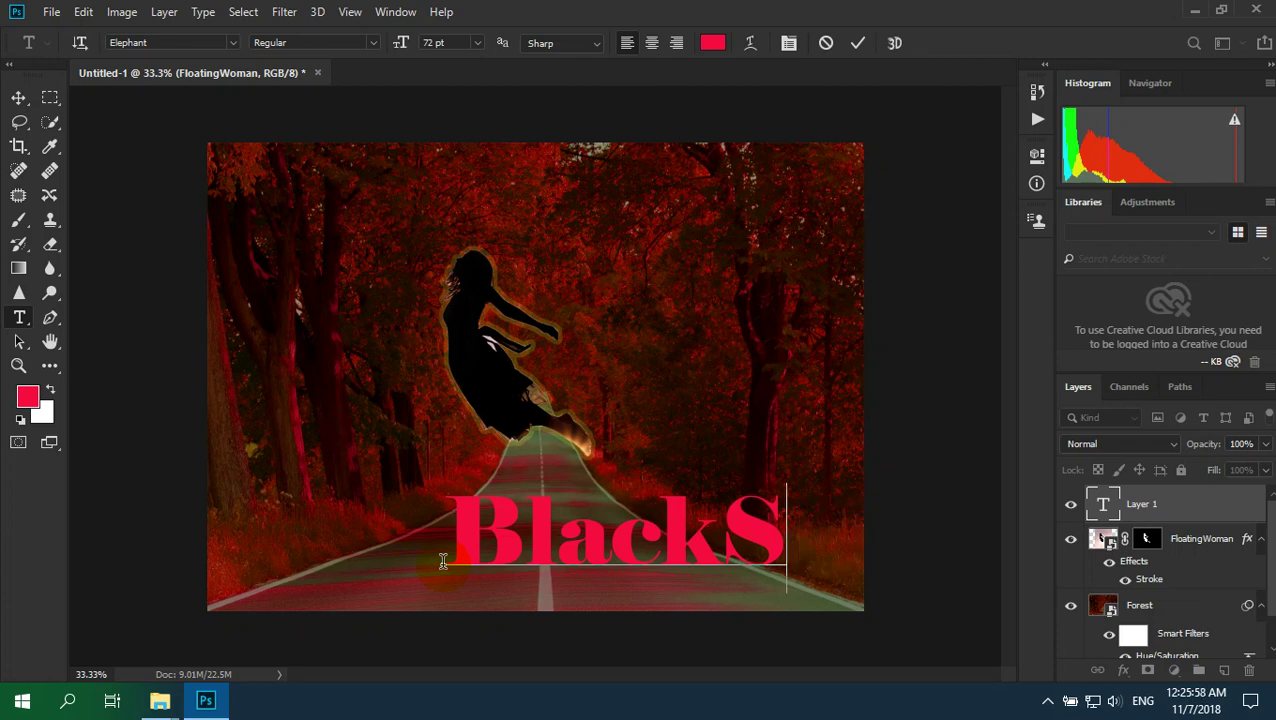
{"action": "type", "text": "ha"}
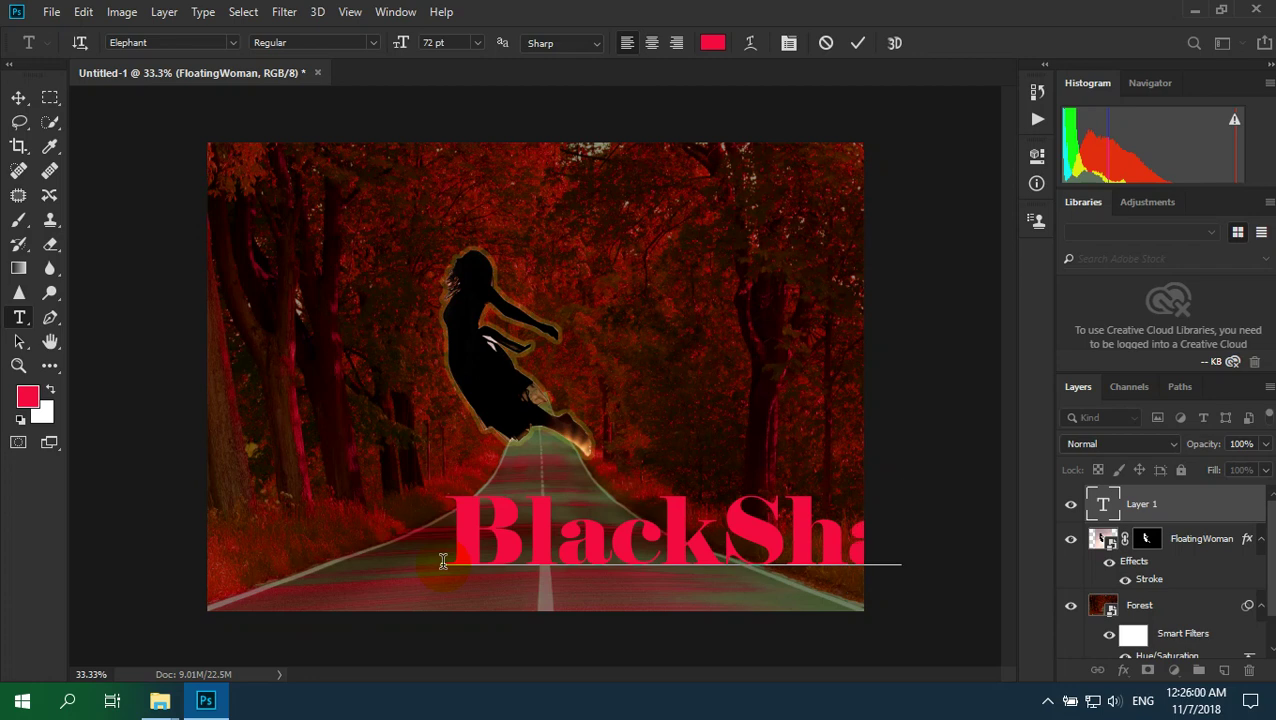
{"action": "type", "text": "d"}
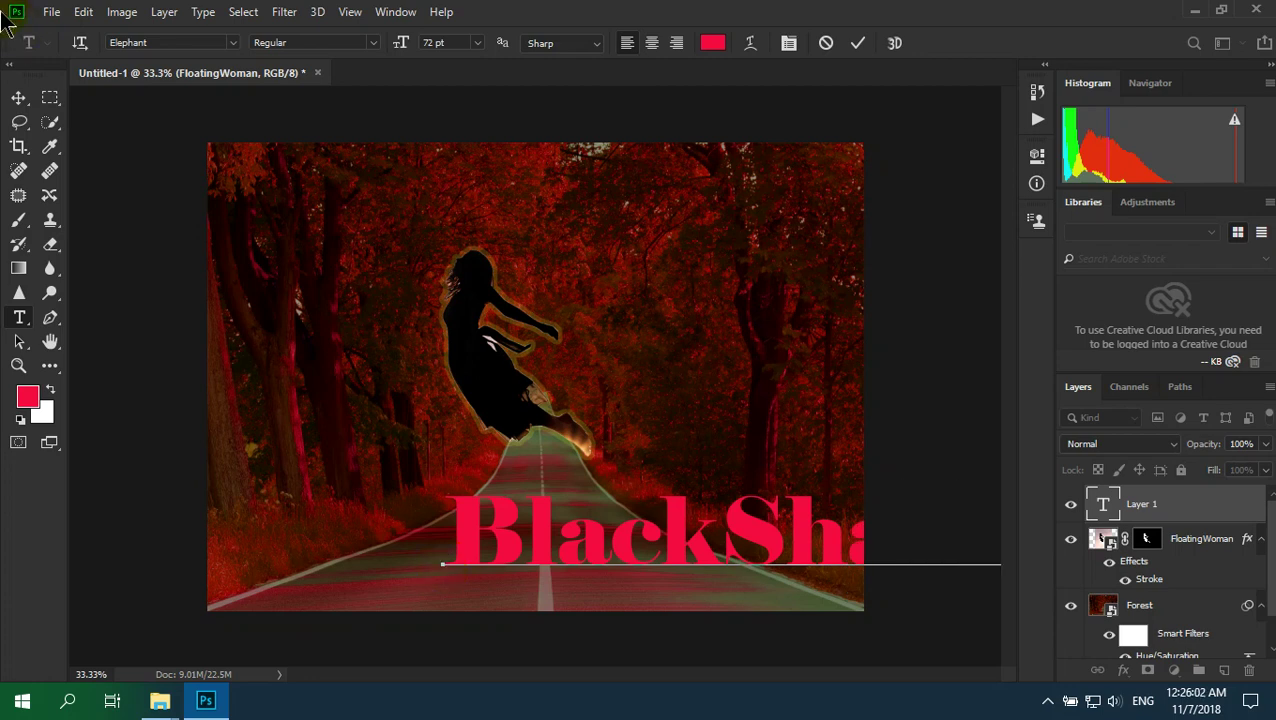
{"action": "left_click", "coordinate": [20, 97]}
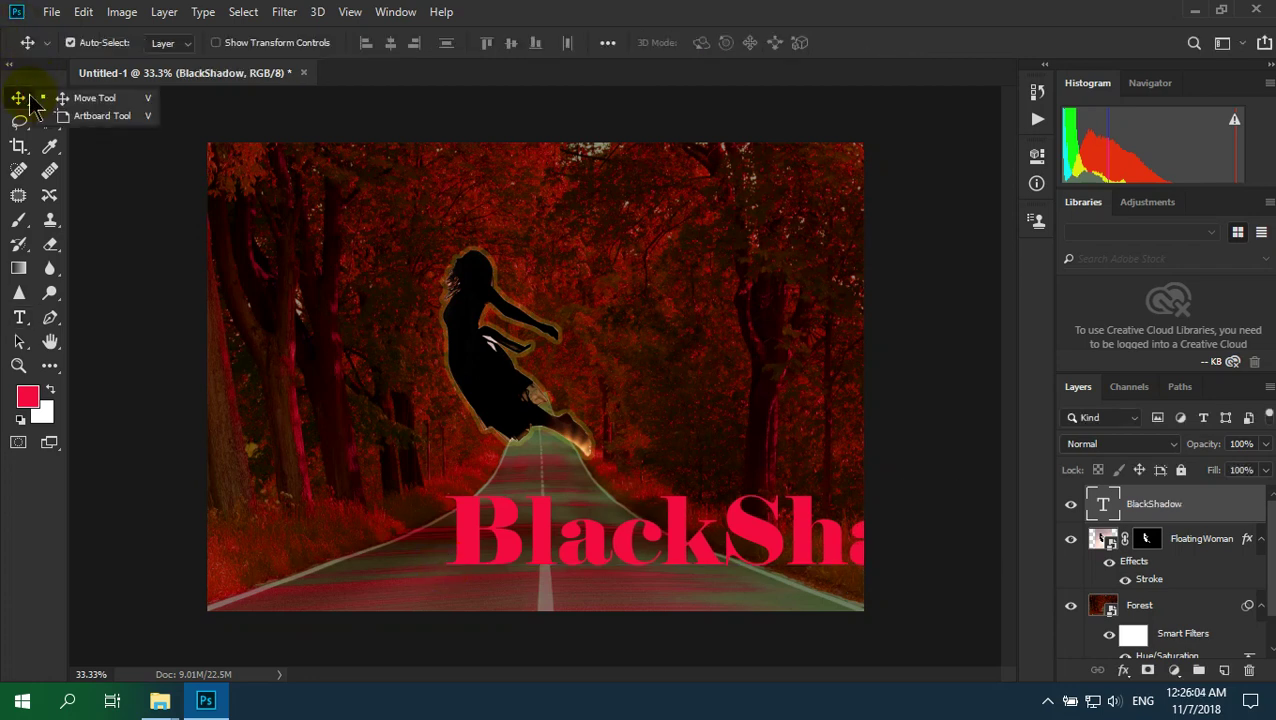
{"action": "left_click_drag", "start_coordinate": [458, 516], "coordinate": [237, 520]}
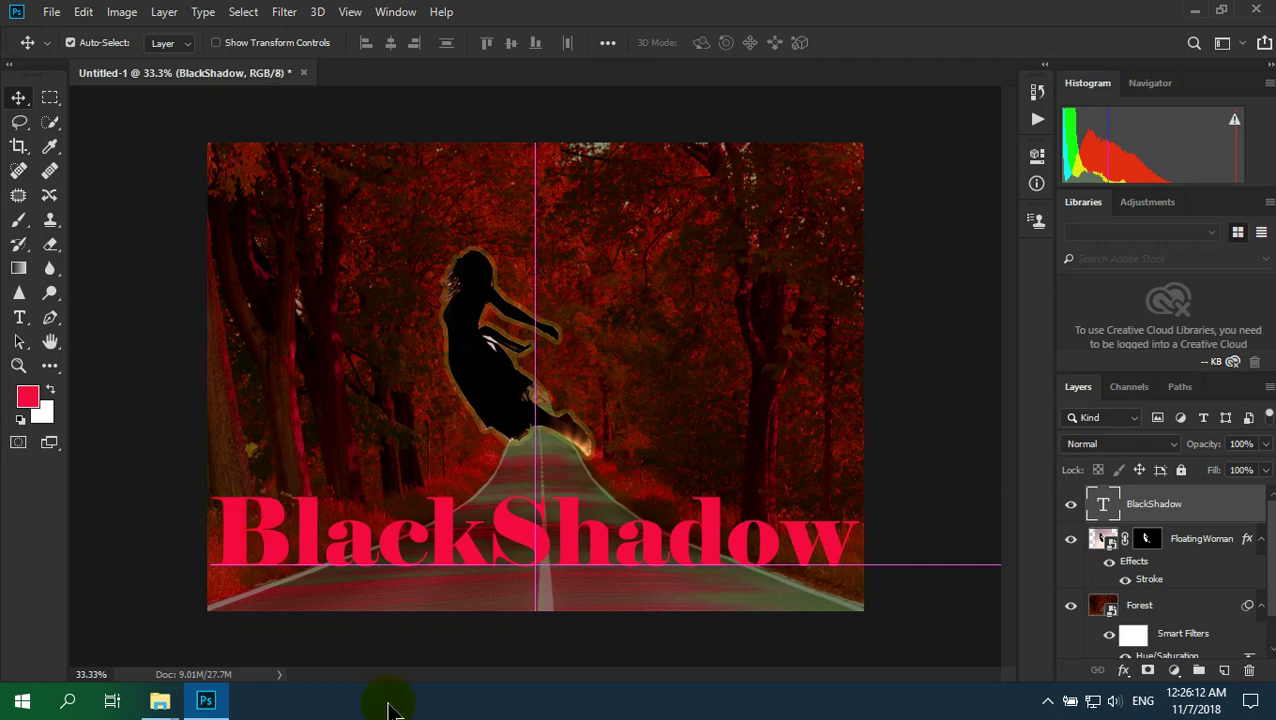
Apply an orange Outer Glow to the BlackShadow text layer with spread 0% and size 32 px.
{"action": "right_click", "coordinate": [1180, 508]}
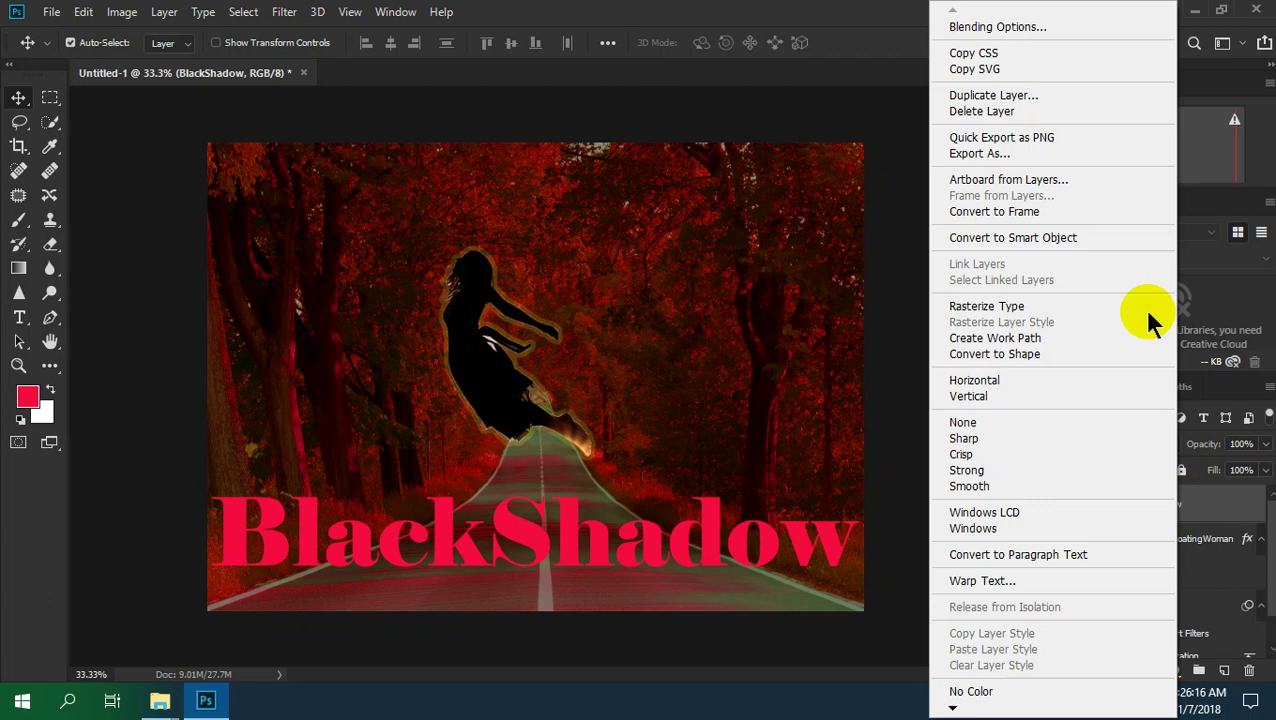
{"action": "left_click", "coordinate": [1062, 28]}
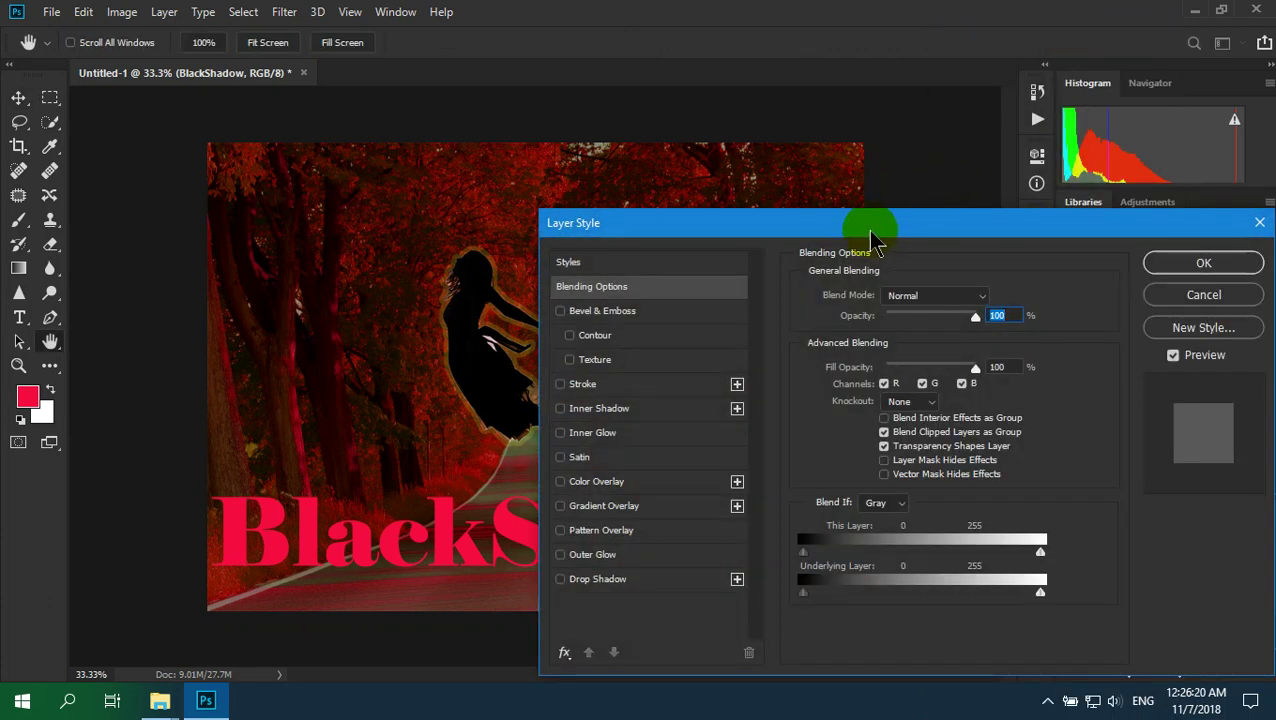
{"action": "left_click_drag", "start_coordinate": [872, 240], "coordinate": [1030, 166]}
{"action": "left_click", "coordinate": [718, 482]}
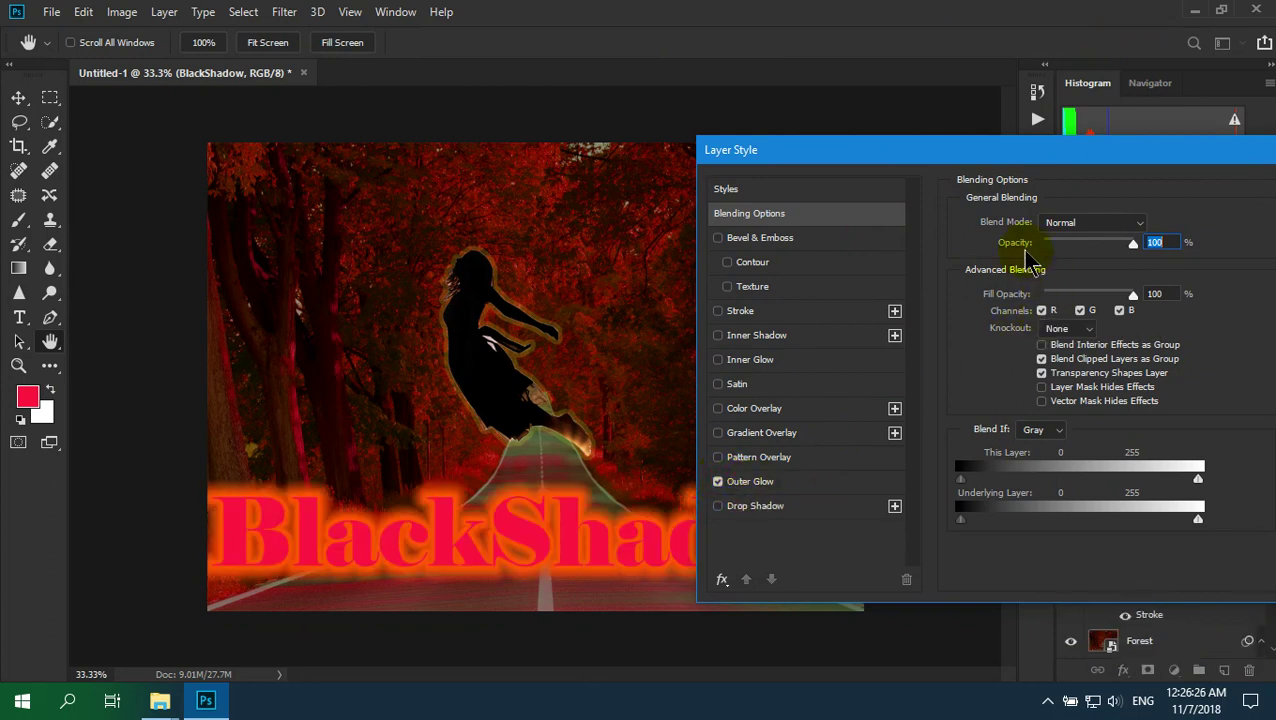
{"action": "left_click", "coordinate": [800, 487]}
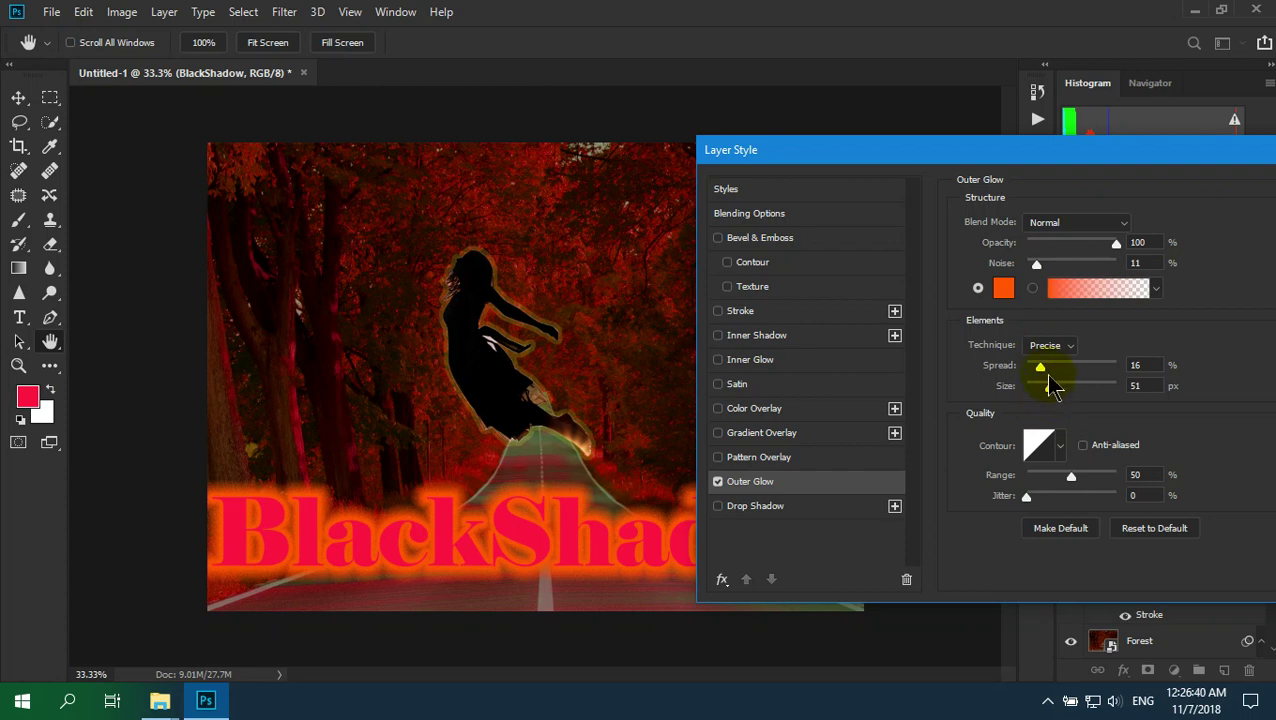
{"action": "left_click_drag", "start_coordinate": [1041, 366], "coordinate": [1049, 405]}
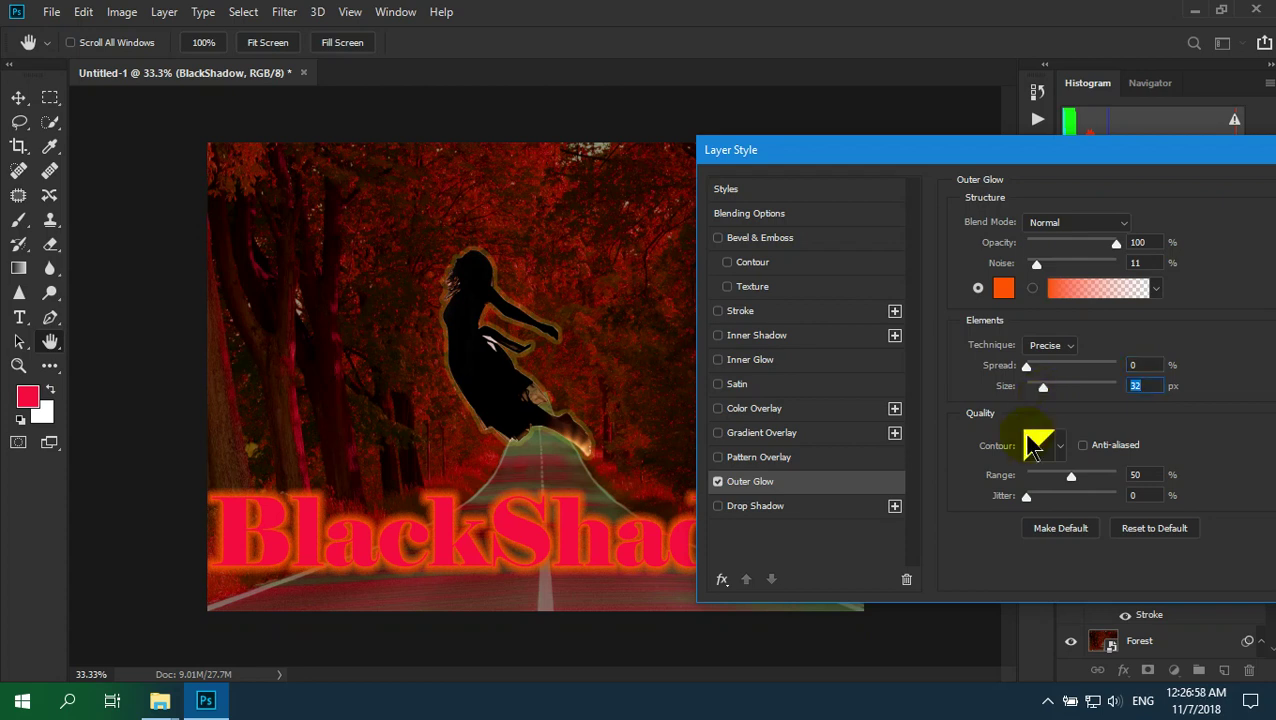
{"action": "left_click_drag", "start_coordinate": [1151, 160], "coordinate": [928, 205]}
{"action": "left_click", "coordinate": [1120, 242]}
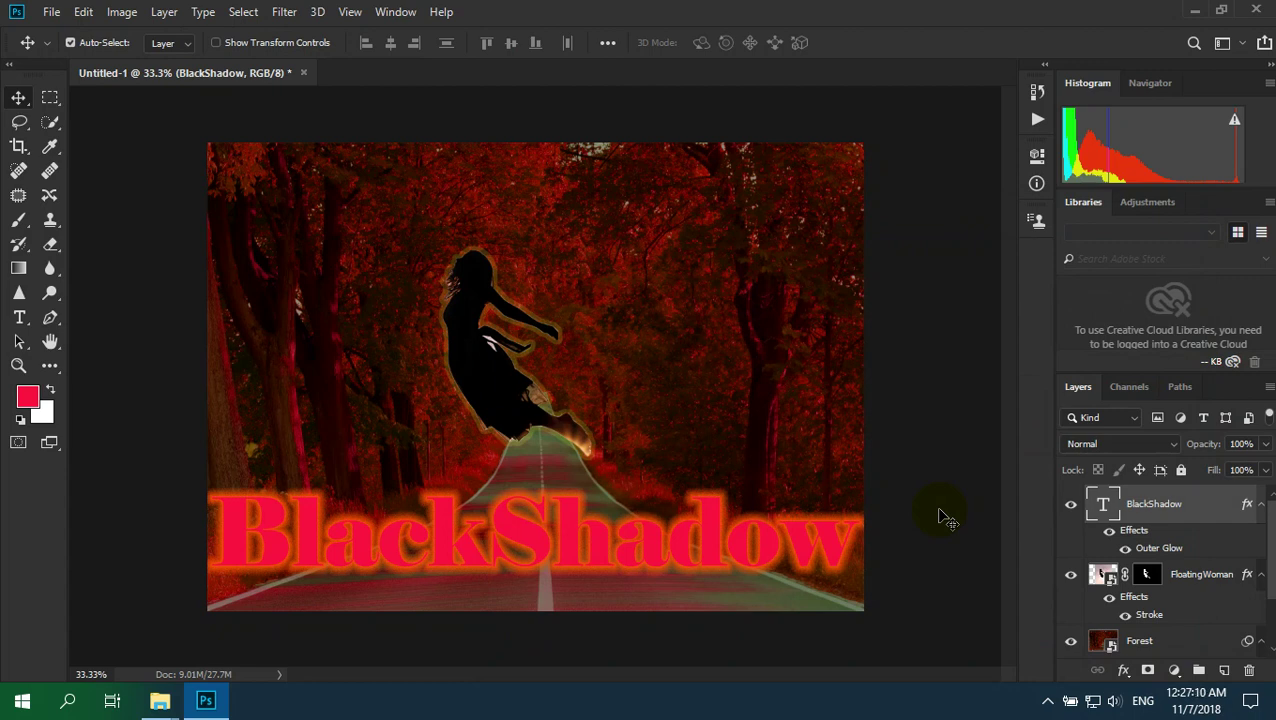
Save the composite document.
{"action": "left_click", "coordinate": [51, 12]}
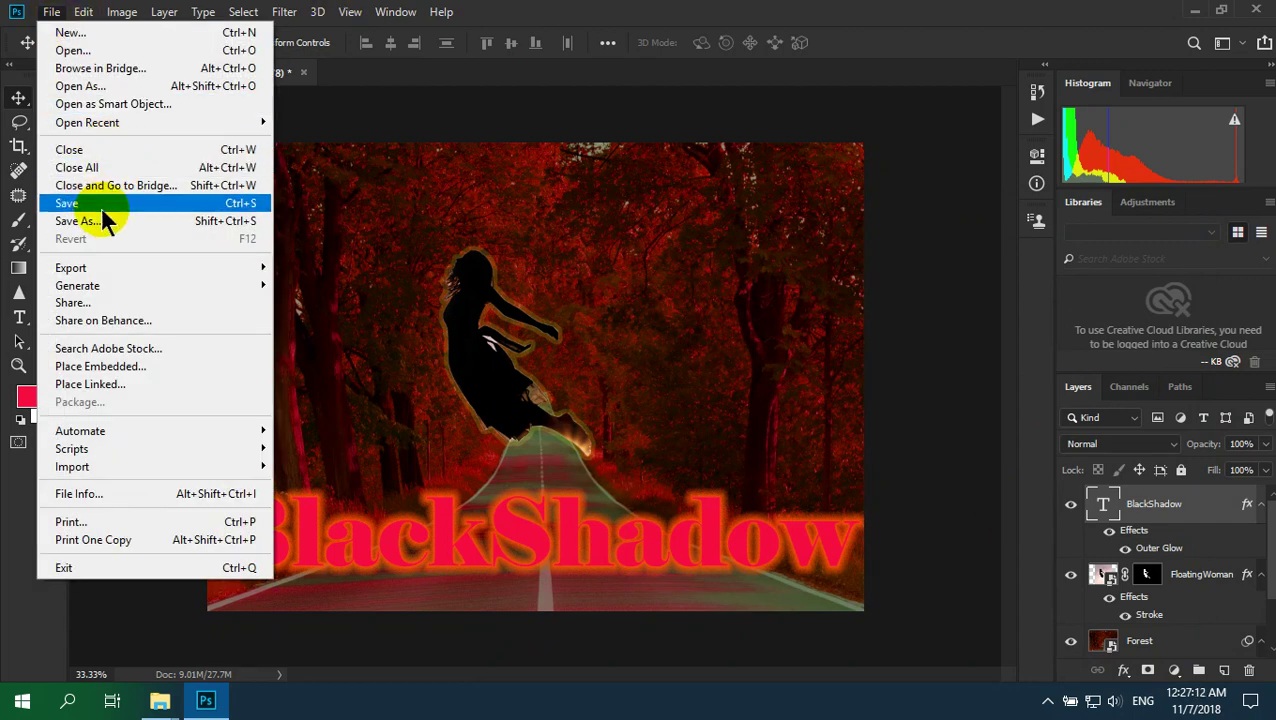